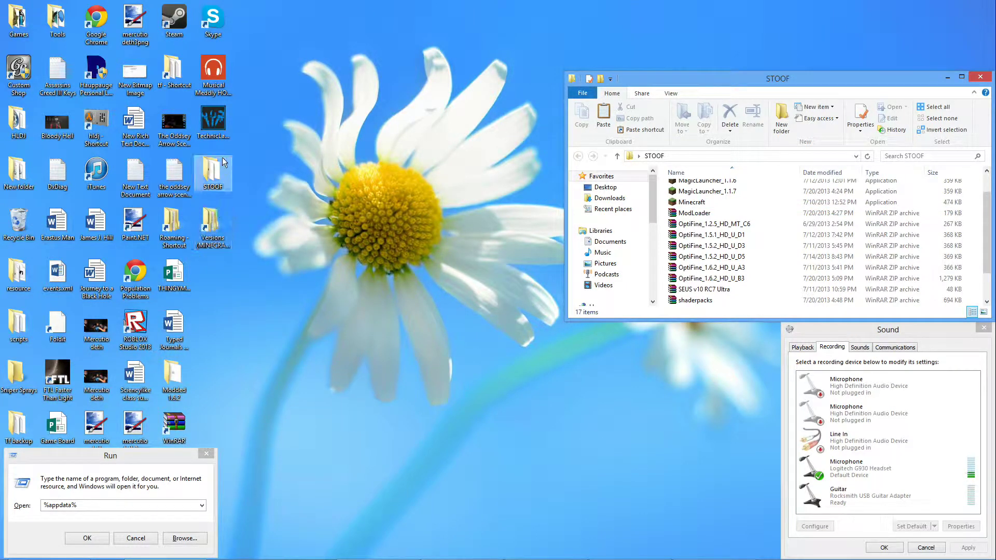
- Open the Roaming folder by running %appdata% from the Run dialog
drag(150, 456, 542, 369)
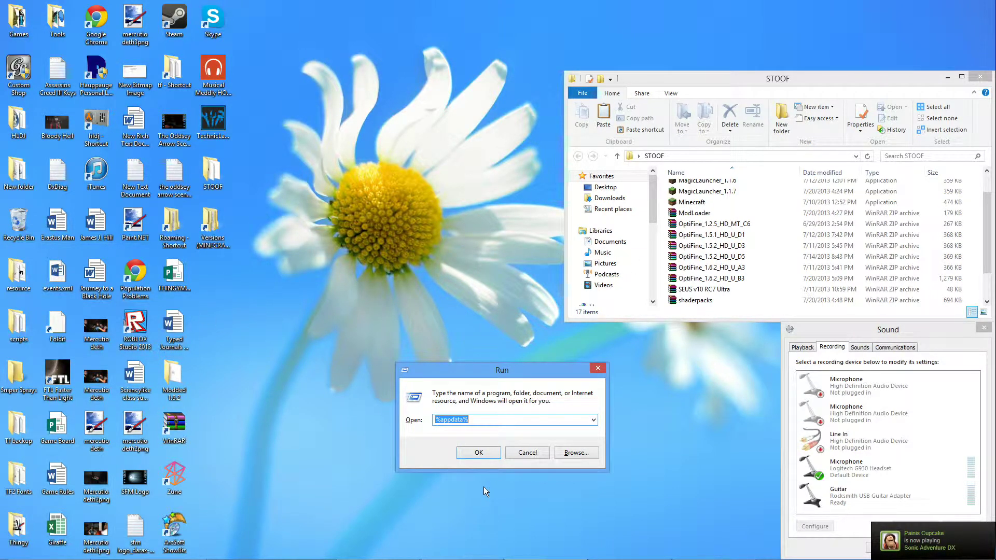
drag(537, 363, 132, 451)
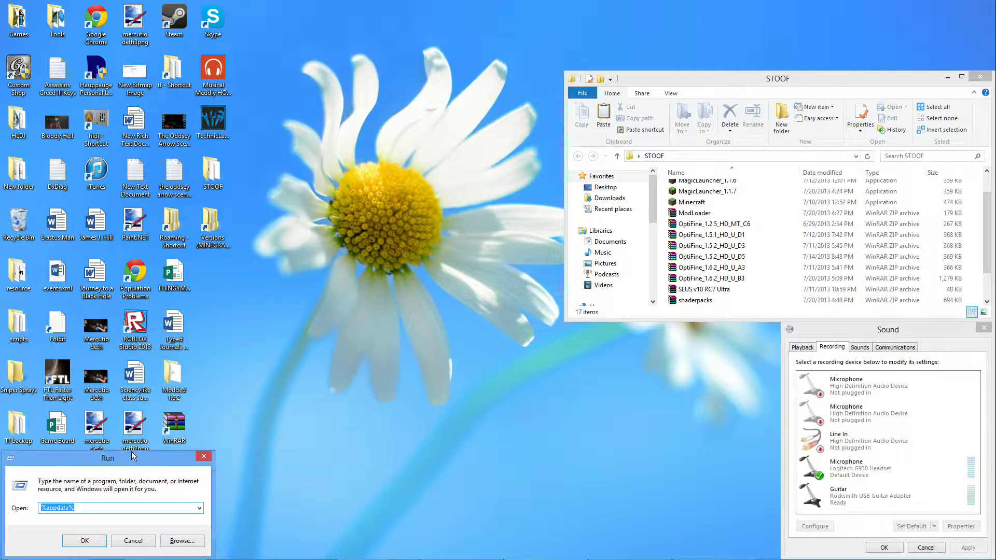
click(99, 507)
click(80, 540)
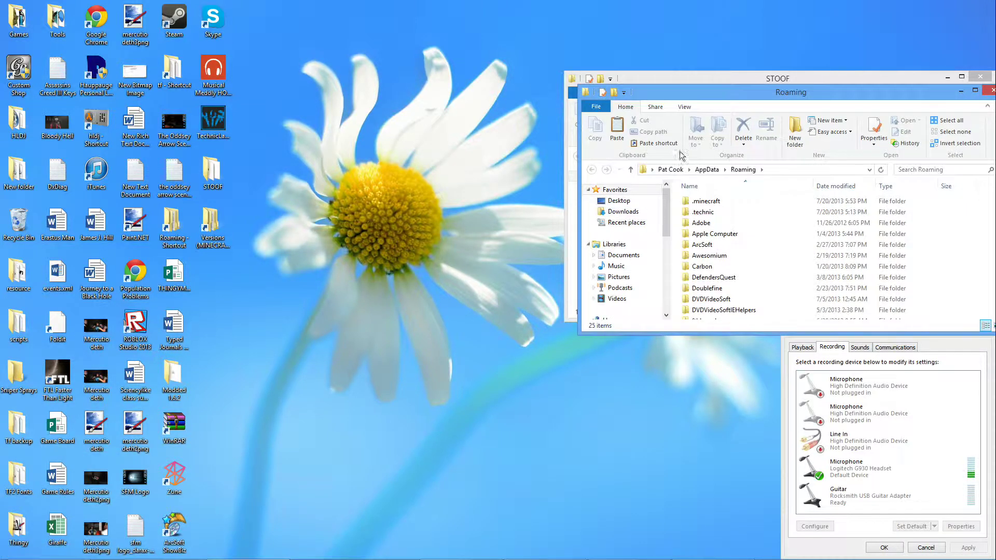
key(super+r)
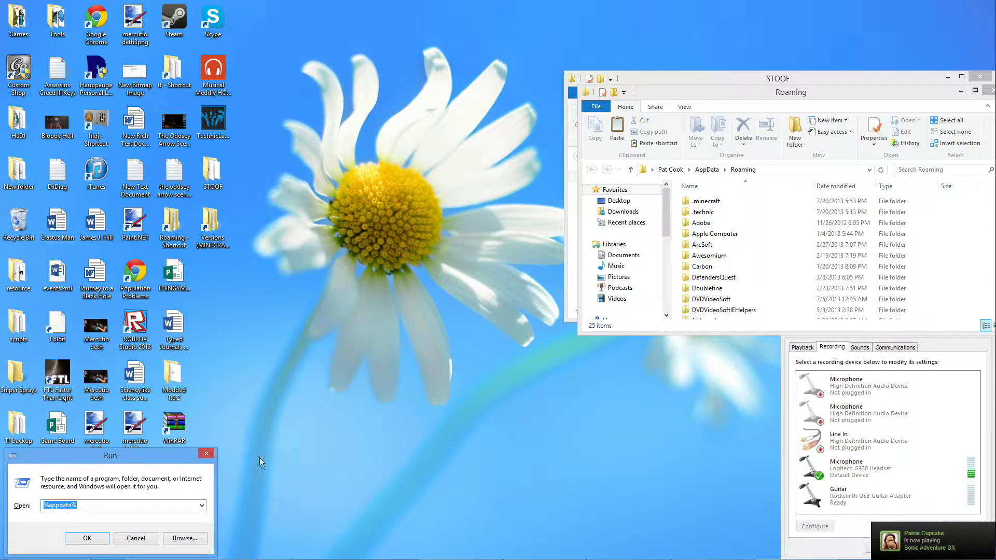
click(206, 453)
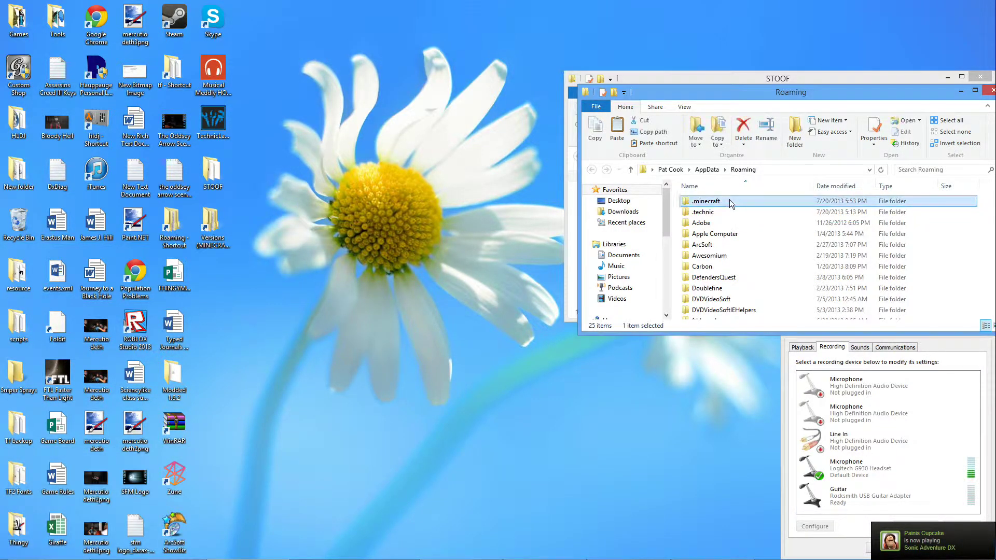
- Open the .minecraft folder and go into its versions folder
double_click(736, 201)
click(762, 299)
scroll(761, 299, down, 3)
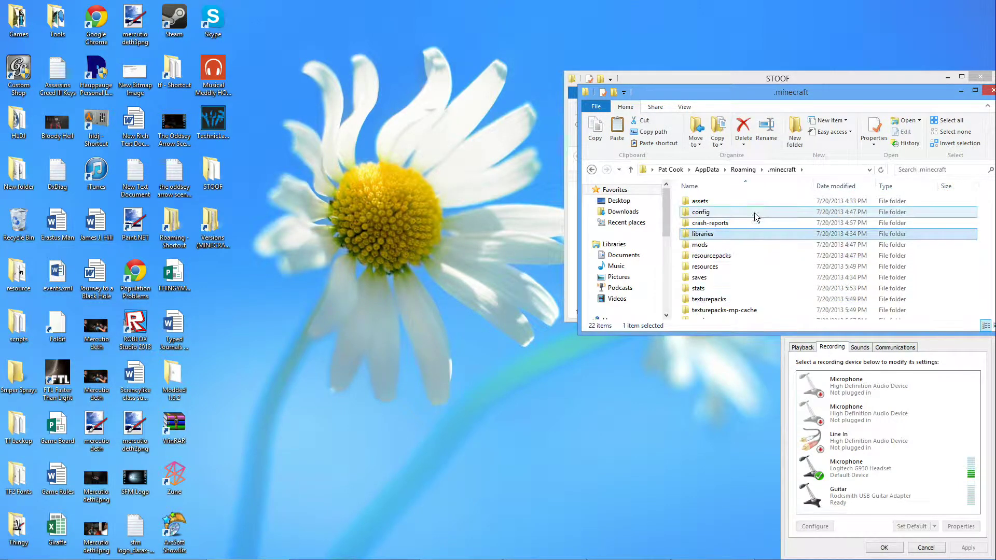
click(761, 281)
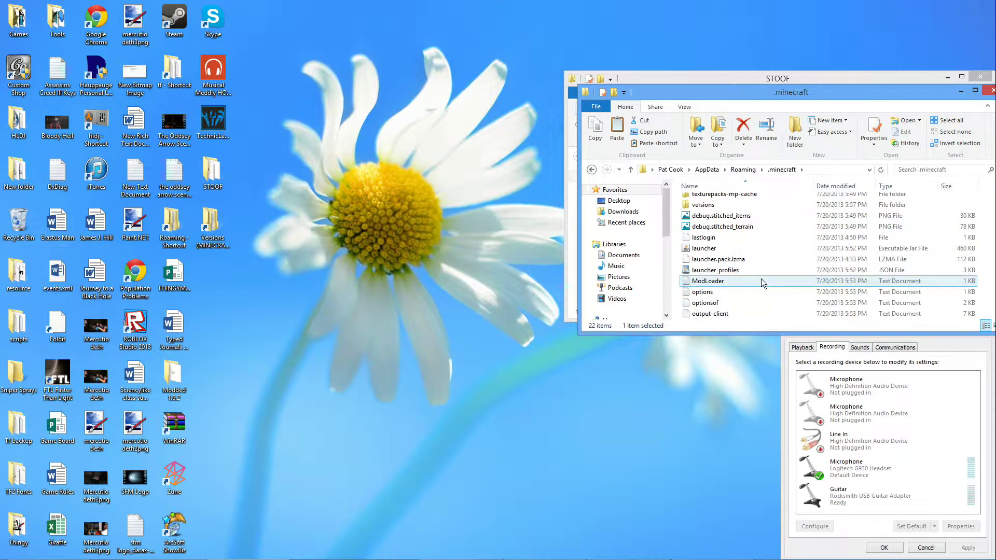
key(c)
scroll(761, 279, up, 1)
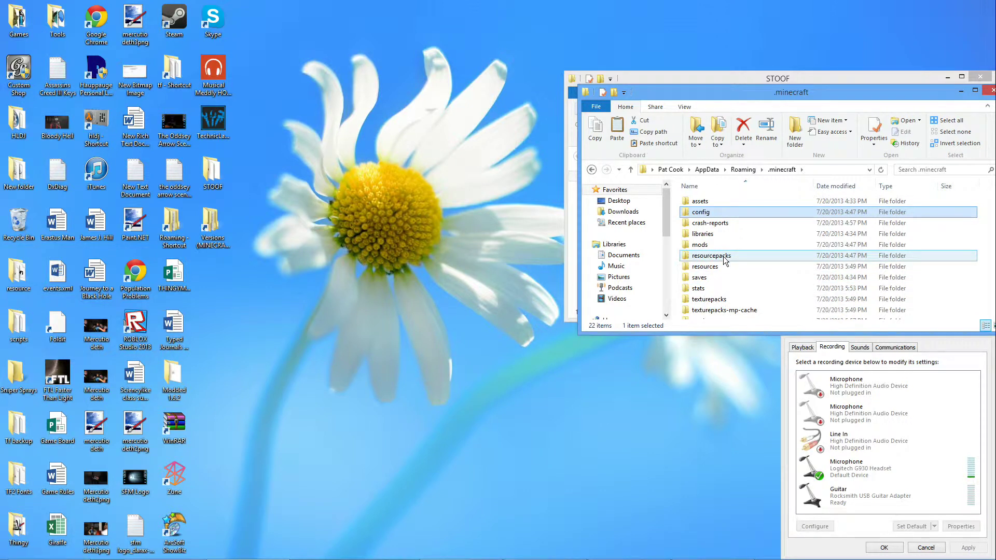
click(718, 202)
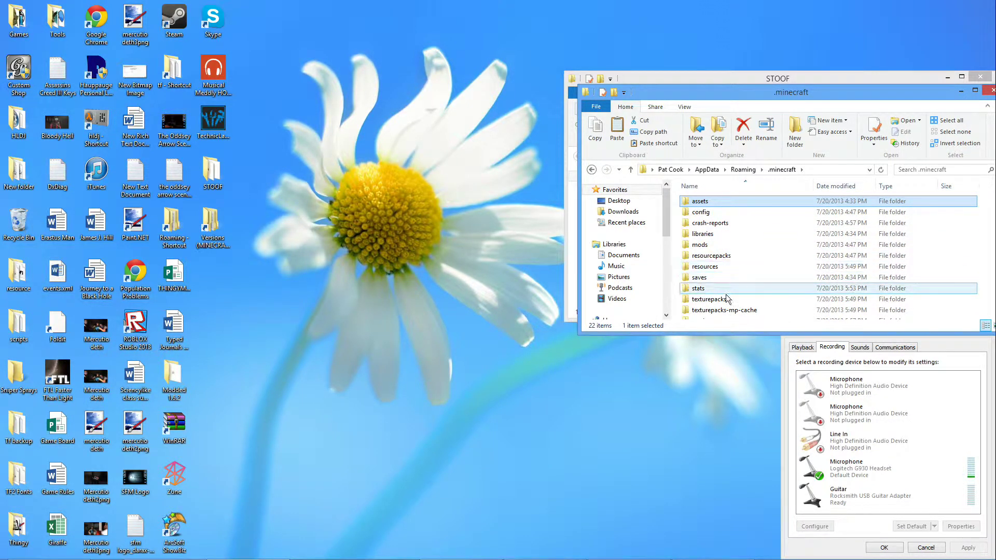
scroll(729, 299, down, 3)
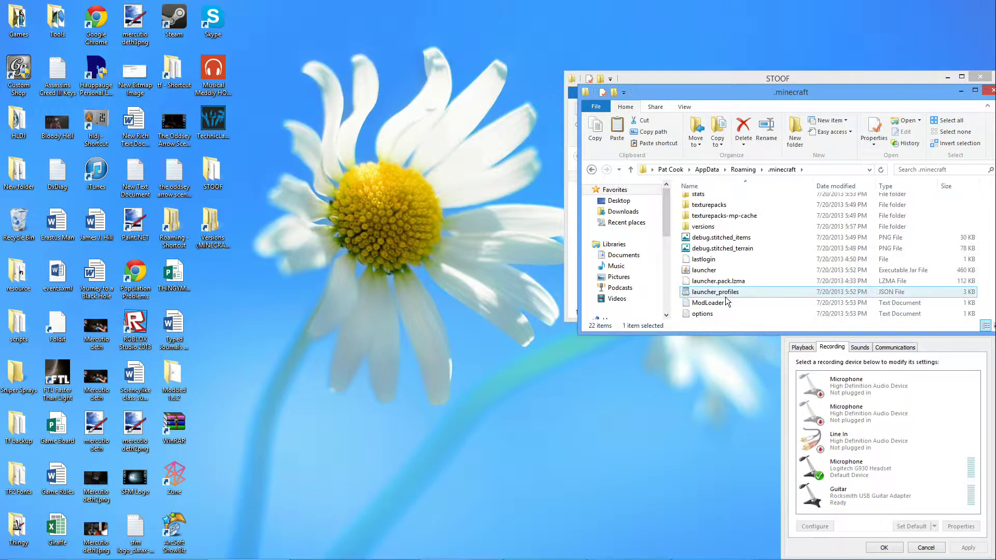
double_click(743, 222)
click(741, 227)
mouse_move(739, 231)
mouse_down()
mouse_move(737, 192)
mouse_move(723, 234)
mouse_up()
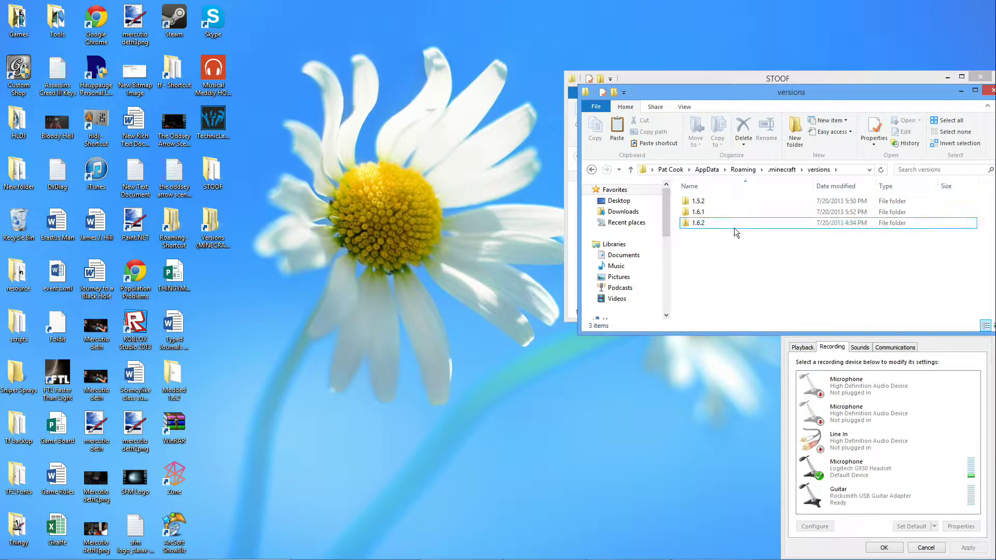
- Open the 1.6.2 version folder and examine the id line of its JSON file in WordPad
double_click(736, 227)
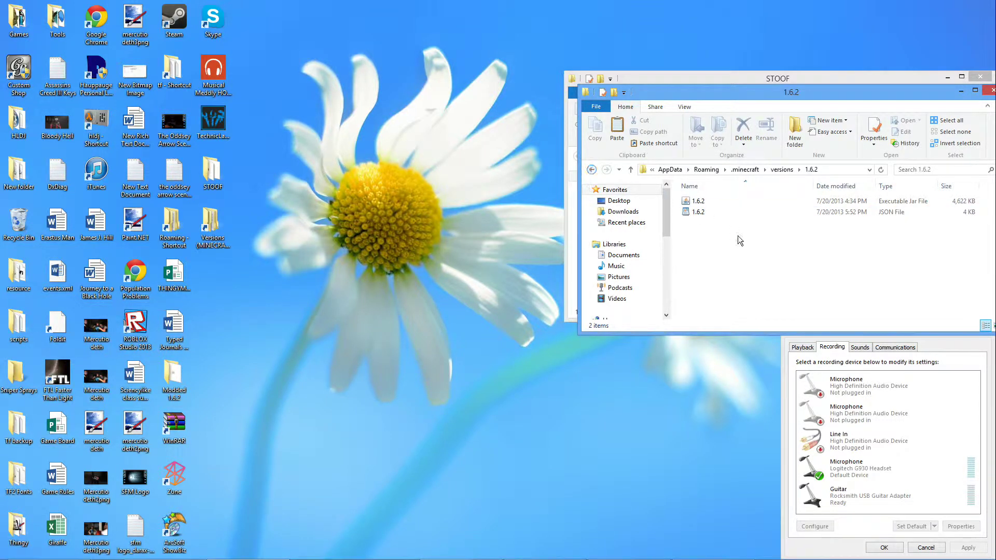
click(745, 204)
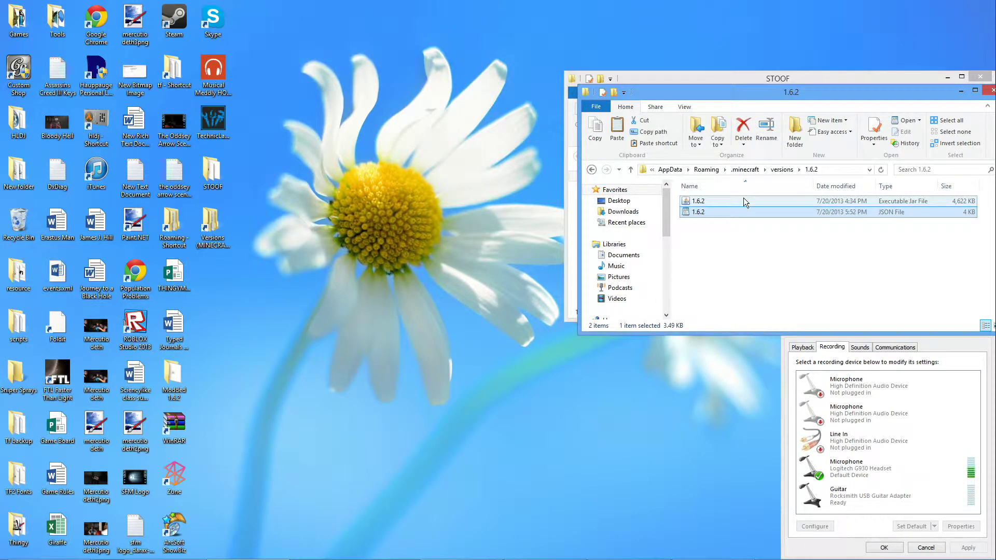
click(591, 170)
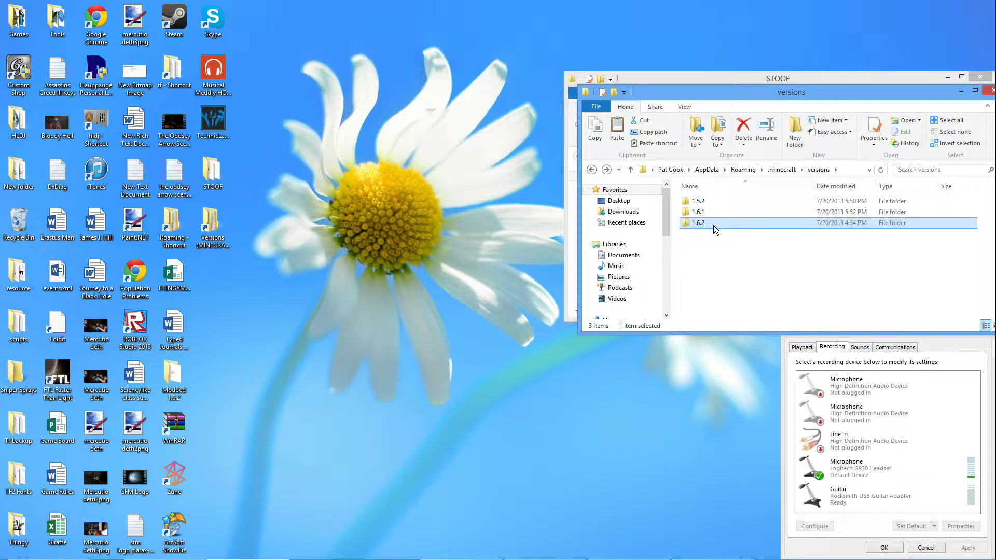
double_click(714, 224)
double_click(721, 213)
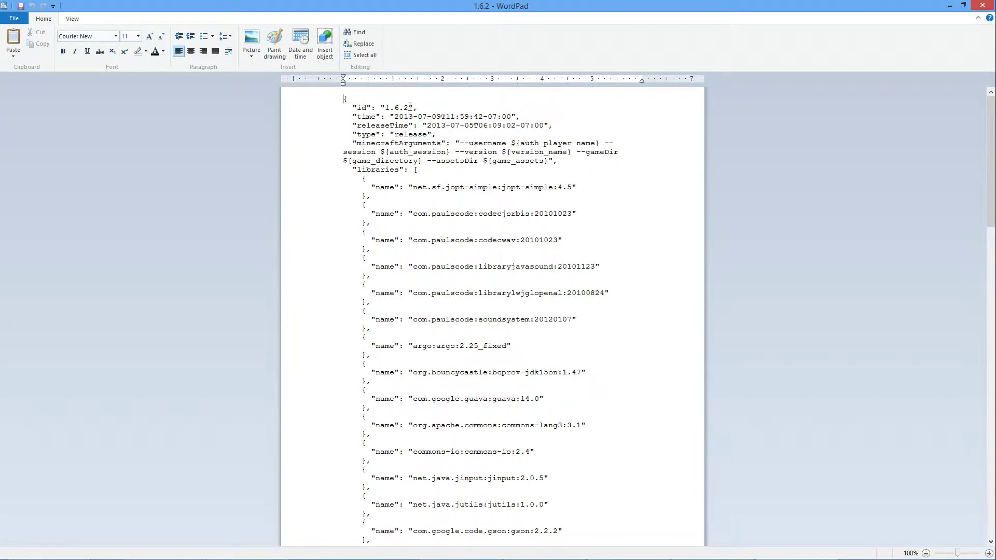
drag(387, 110, 412, 110)
click(982, 6)
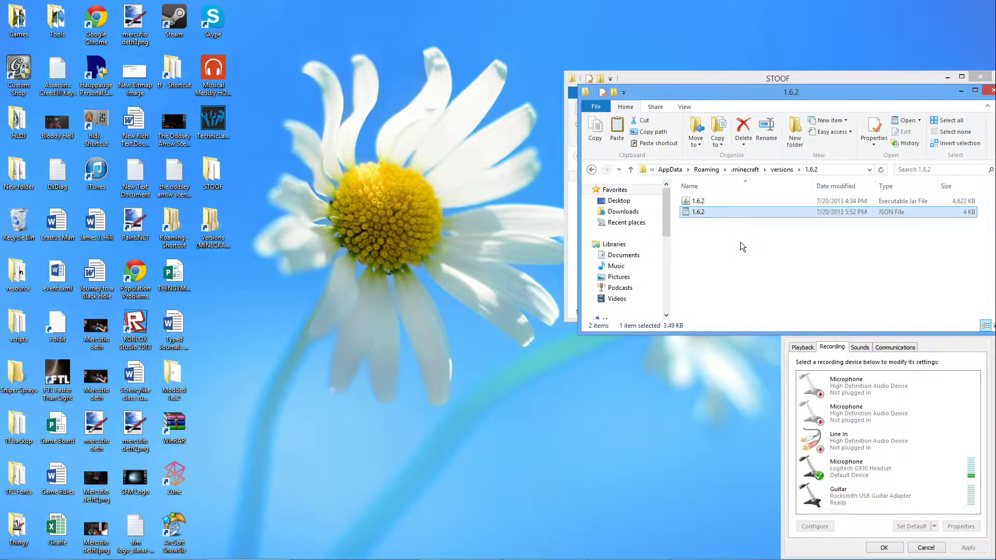
- Return to the versions folder and duplicate the 1.6.2 folder there
key(BackSpace)
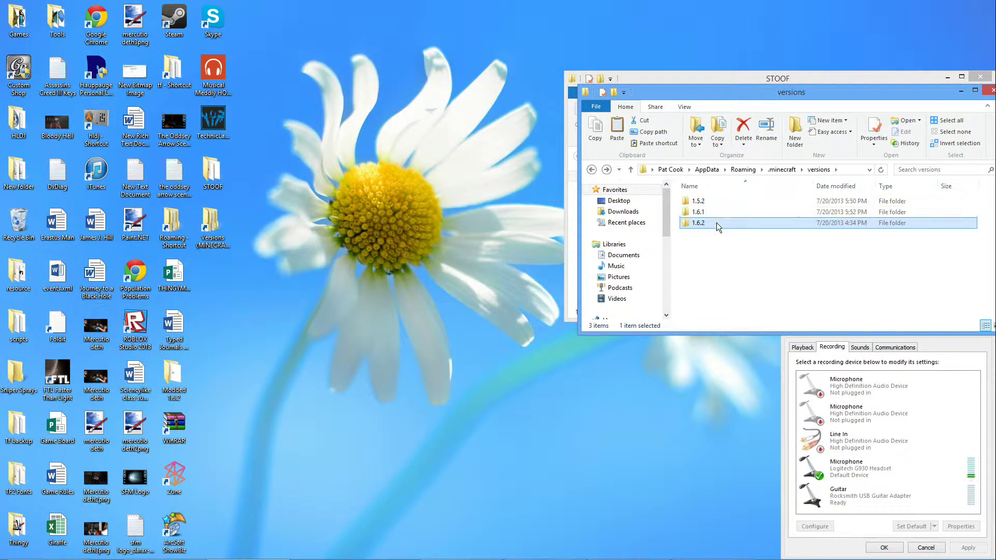
mouse_move(717, 223)
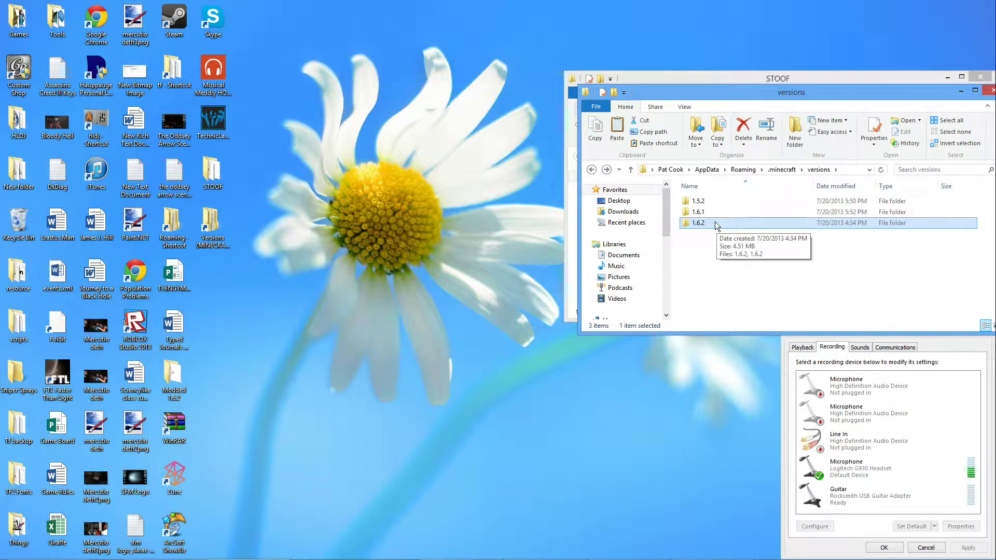
key(ctrl+v)
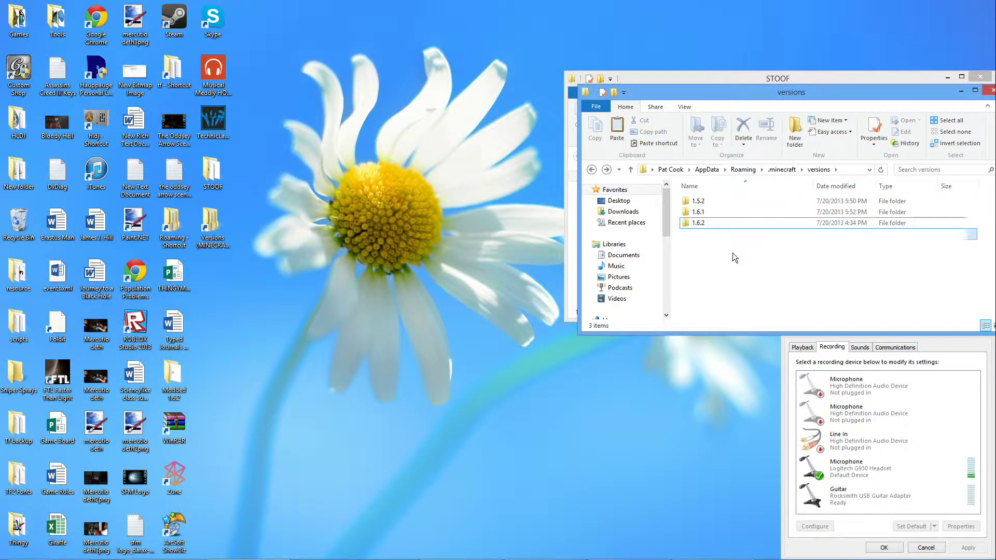
- Rename the copied 1.6.2 folder as 1.6.2 Moddified
right_click(727, 238)
click(787, 441)
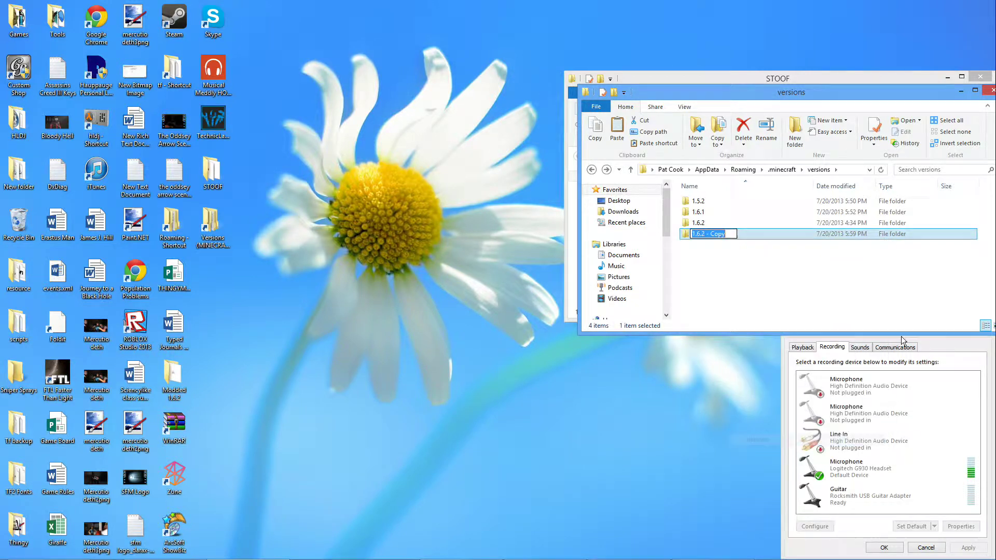
text(1.62)
text(.2)
key(BackSpace)
key(BackSpace)
key(BackSpace)
text(.2 Moddifie)
text(ed)
text(ied)
click(835, 282)
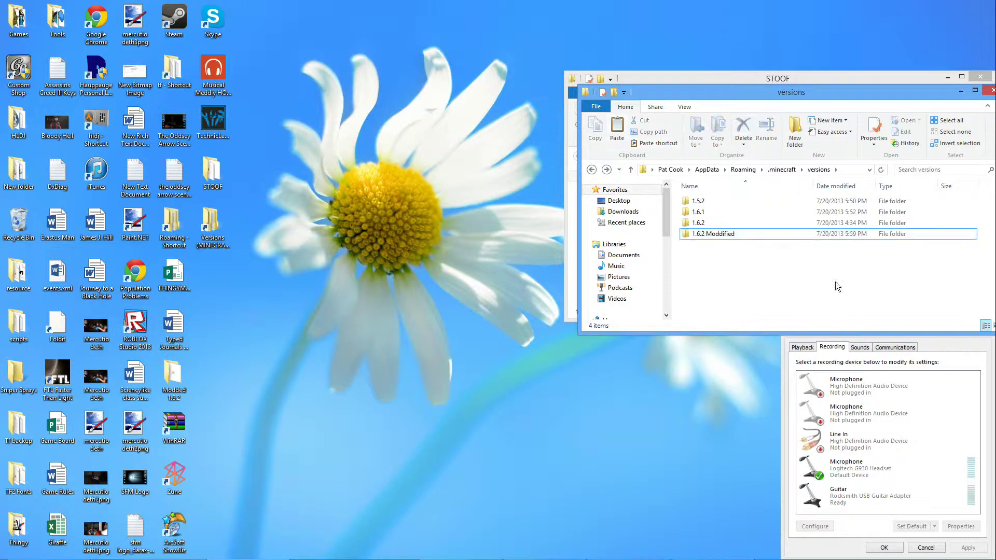
- Open the 1.6.2 Moddified folder and rename its JSON file as 1.6.2 Moddified
double_click(833, 233)
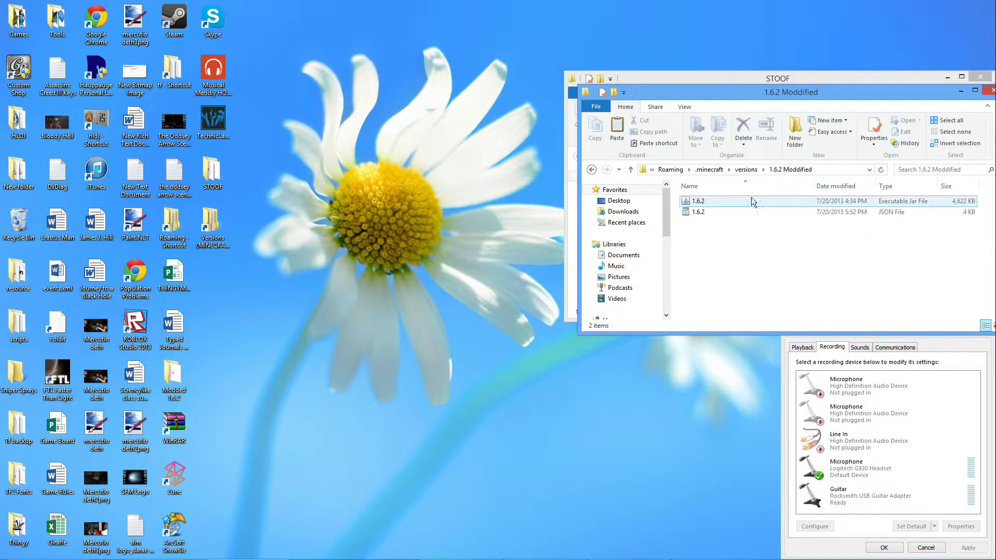
right_click(721, 213)
click(788, 379)
key(End)
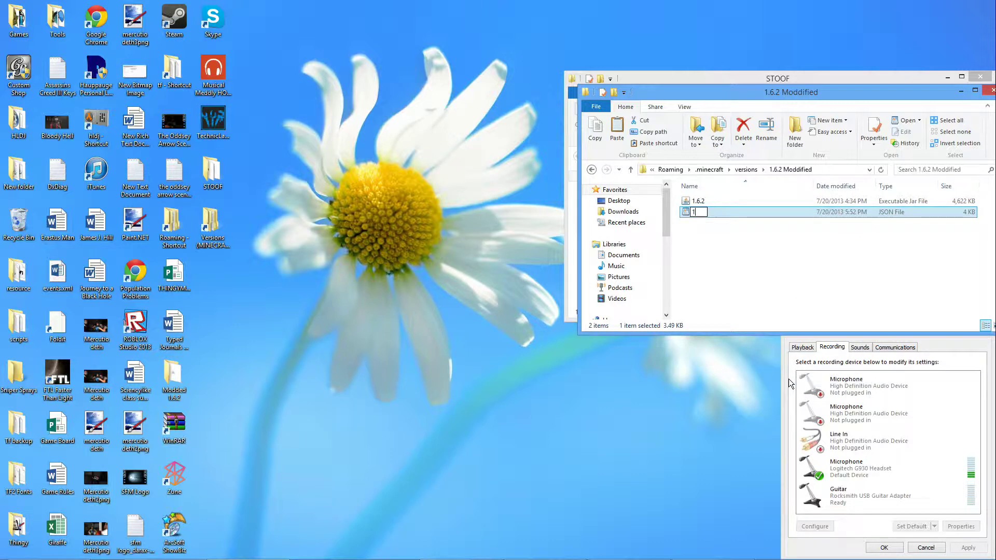
text(.2 Moddified)
click(762, 193)
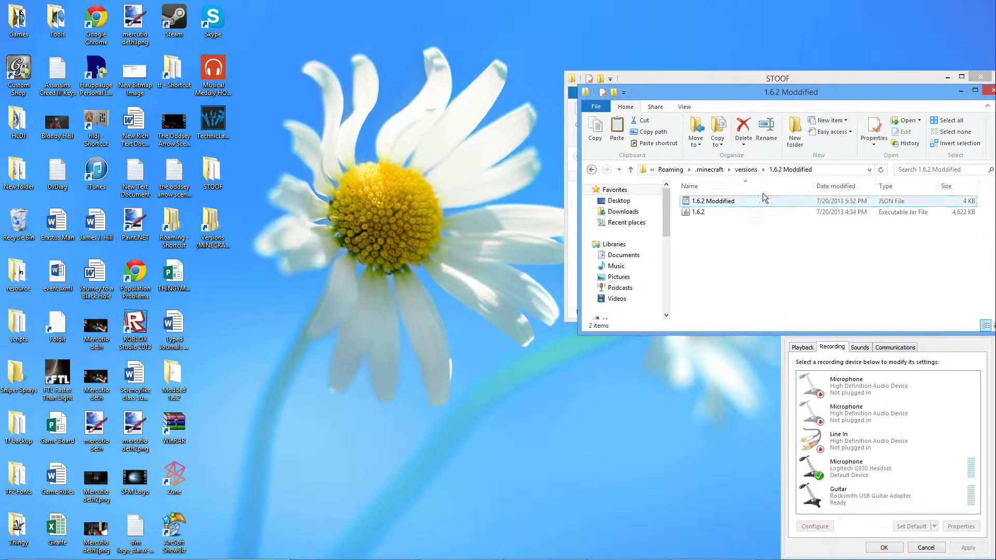
- Rename the executable JAR file in this folder as 1.6.2 Moddified
right_click(732, 213)
click(830, 368)
text(1.)
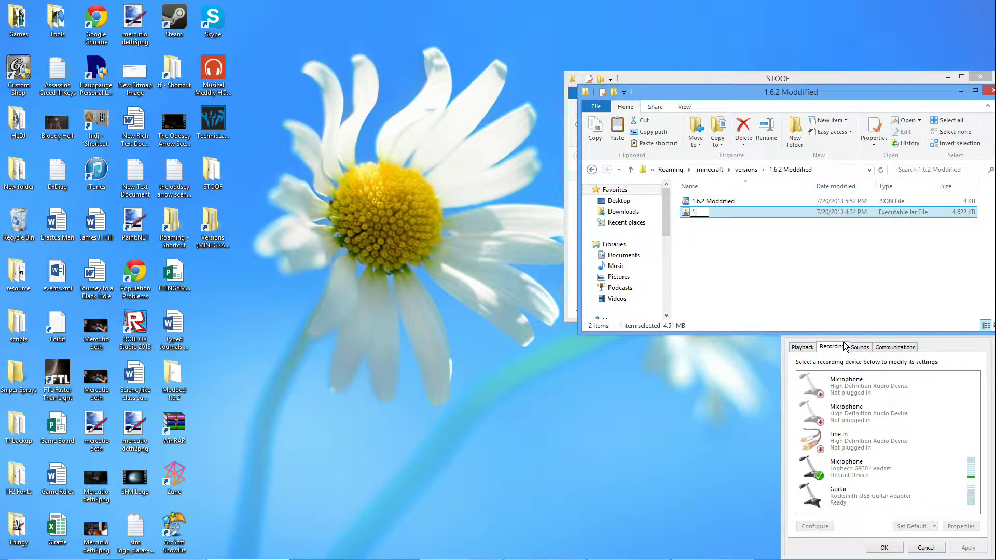
text(6.2 Moddified)
key(Return)
- Change the version id in the 1.6.2 Moddified JSON file, save the file and close WordPad
double_click(755, 214)
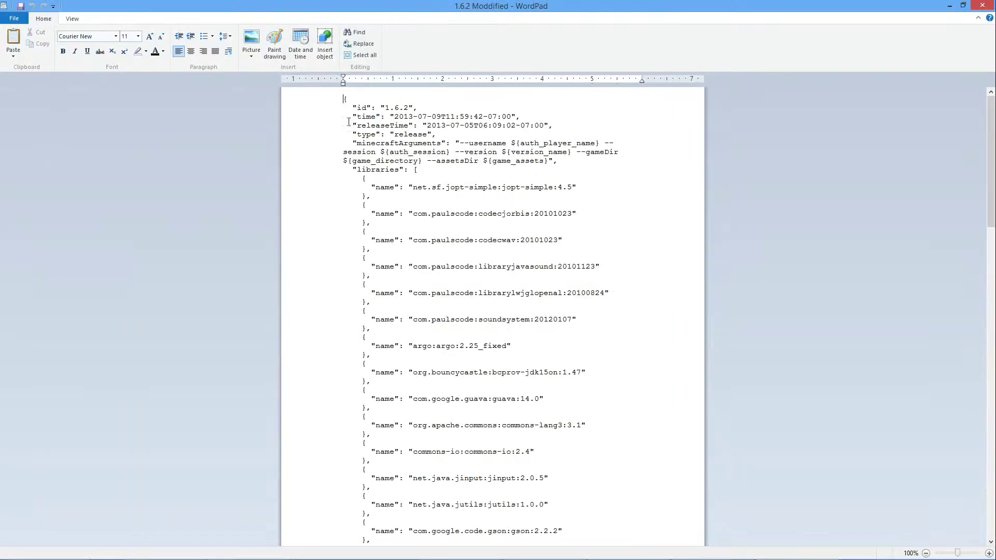
drag(409, 107, 390, 106)
text("1.6.)
click(982, 6)
right_click(792, 210)
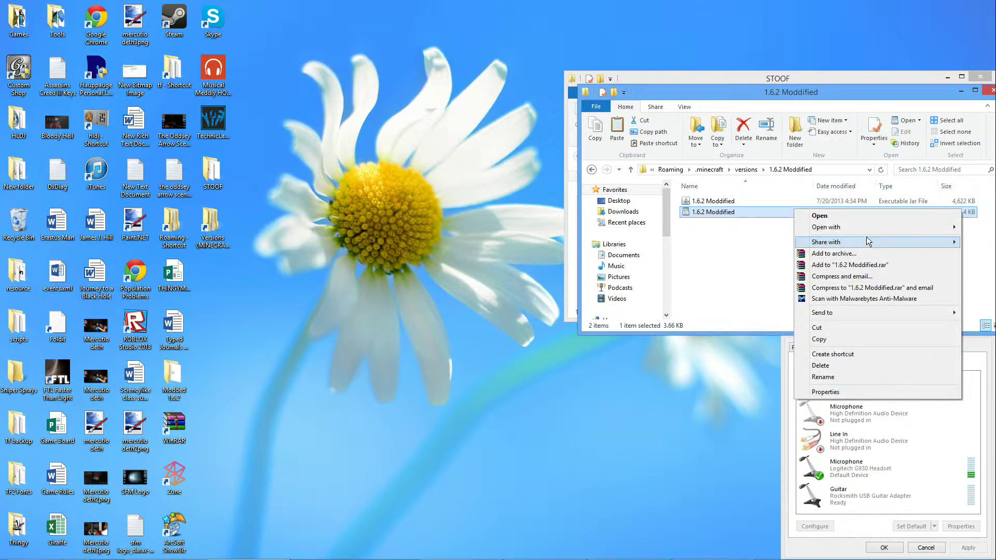
mouse_move(866, 232)
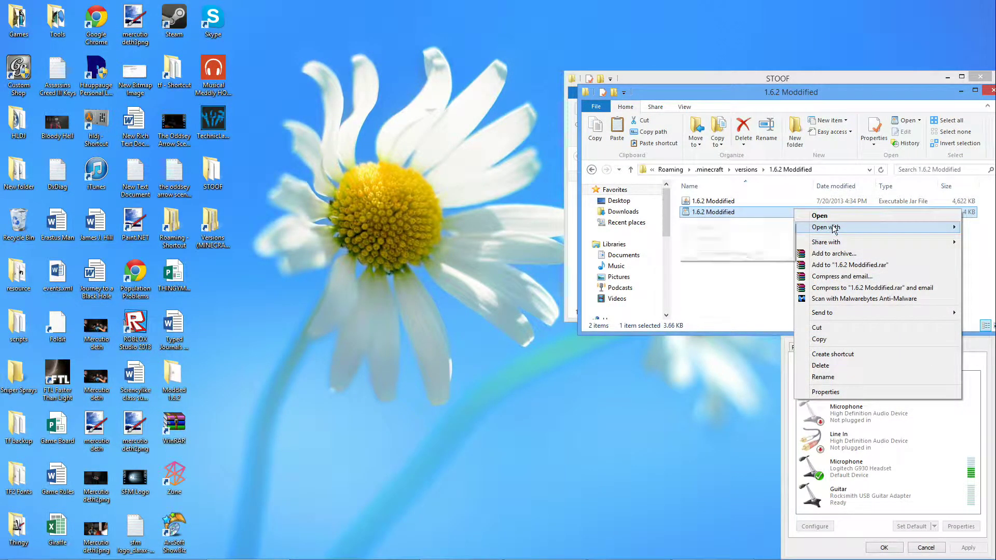
mouse_move(832, 228)
click(716, 280)
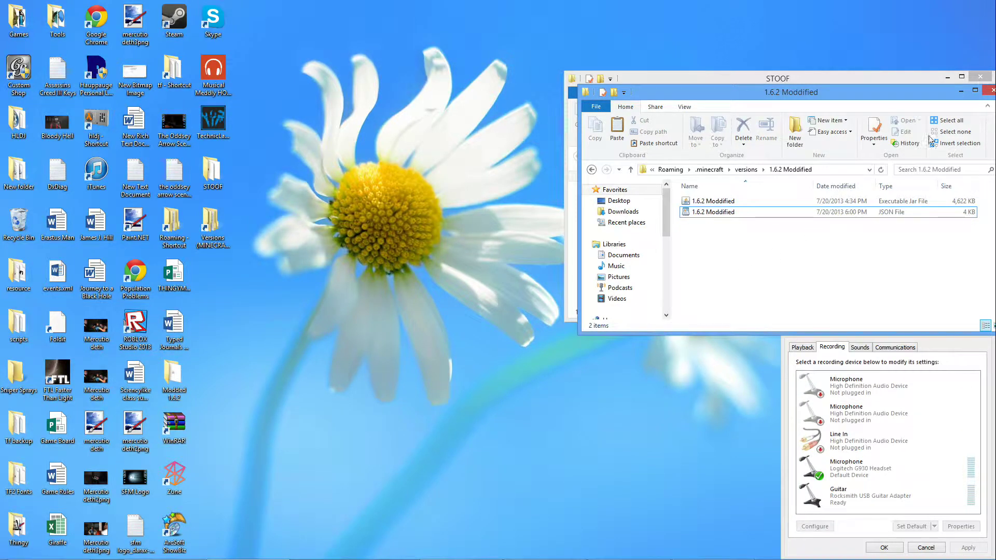
- Move the 1.6.2 Moddified folder window away from the STOOF window, keeping that folder's contents open
drag(955, 92, 712, 169)
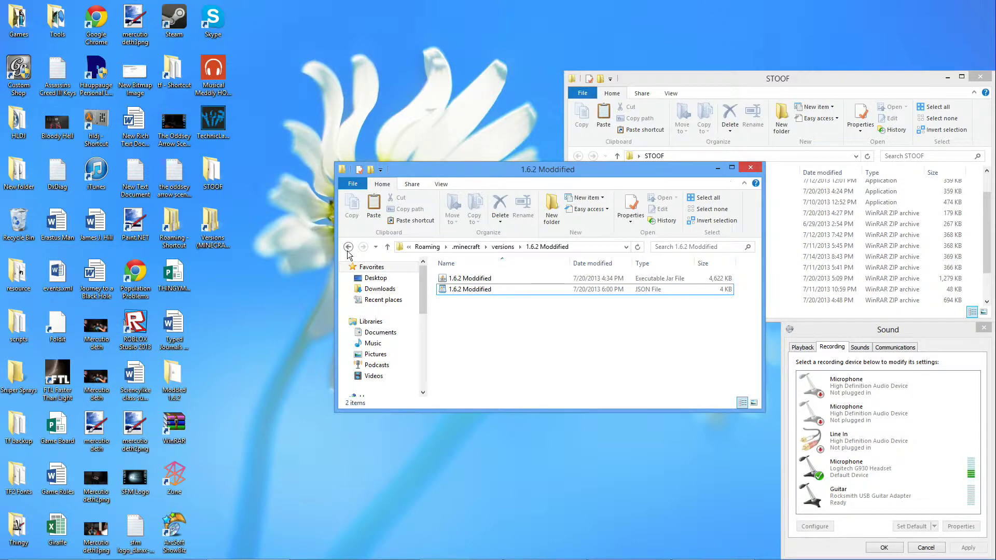
click(348, 247)
click(360, 248)
click(348, 246)
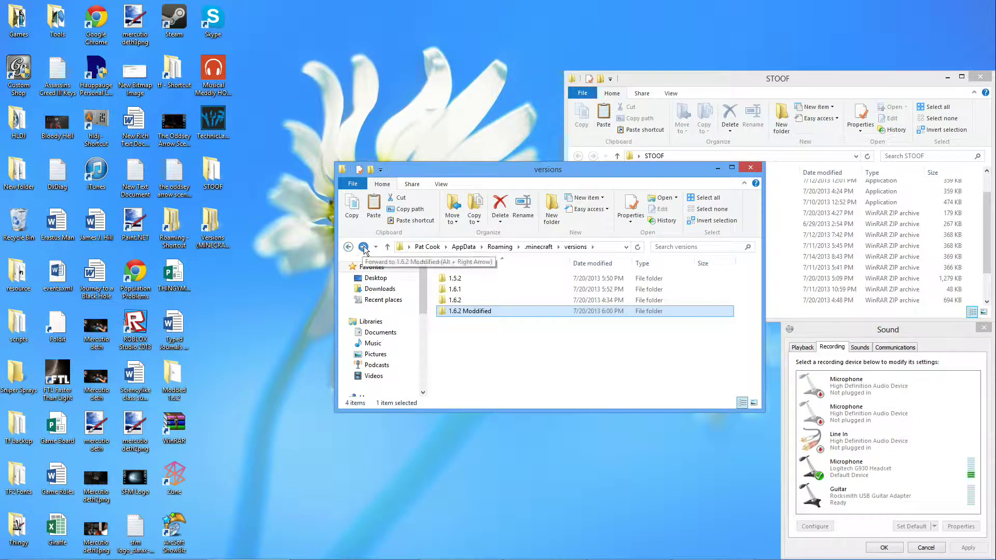
click(363, 247)
- Open the 1.6.2 Moddified JAR file with WinRAR and dismiss the licence purchase reminder
click(456, 279)
right_click(456, 278)
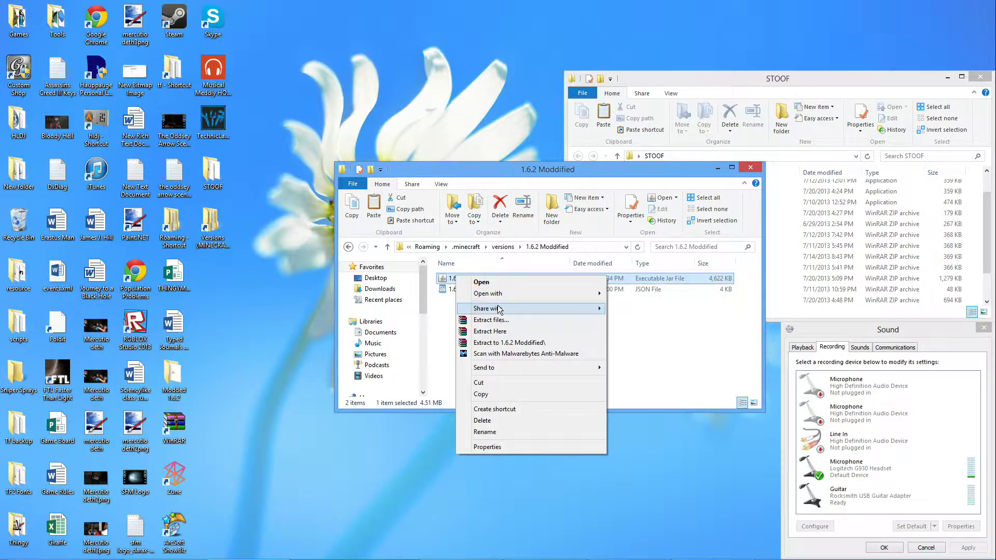
mouse_move(525, 294)
click(627, 309)
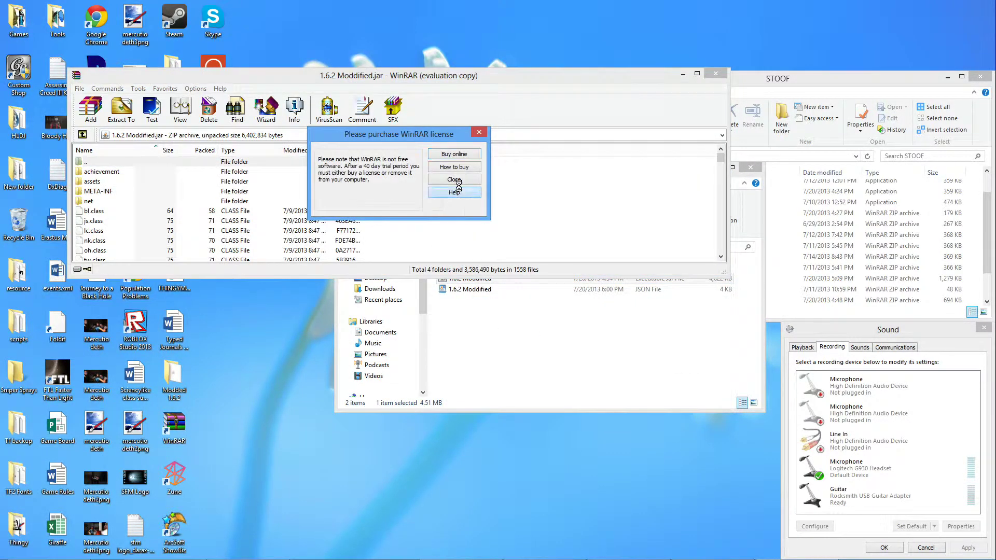
click(455, 192)
click(393, 13)
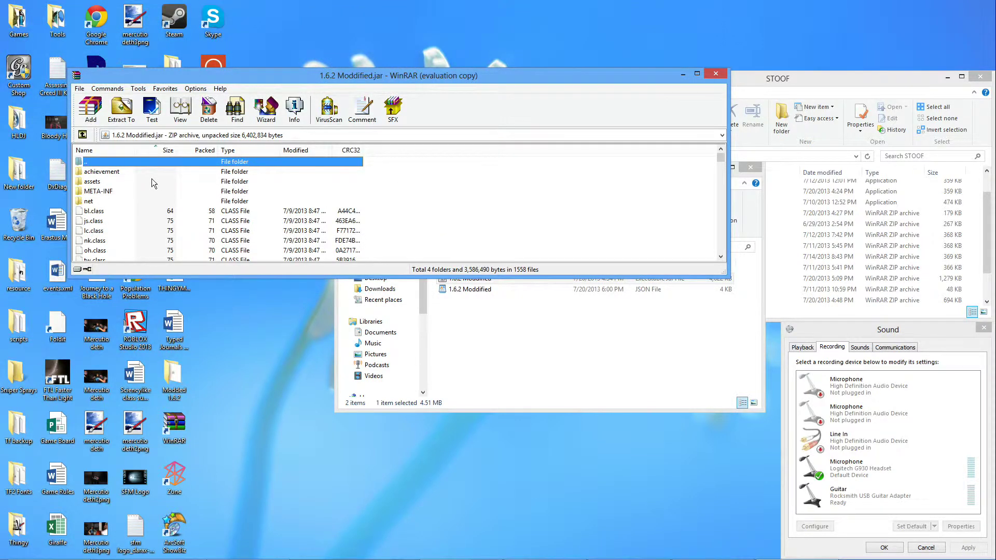
- Delete the META-INF folder from the 1.6.2 Moddified JAR archive
click(149, 191)
key(Delete)
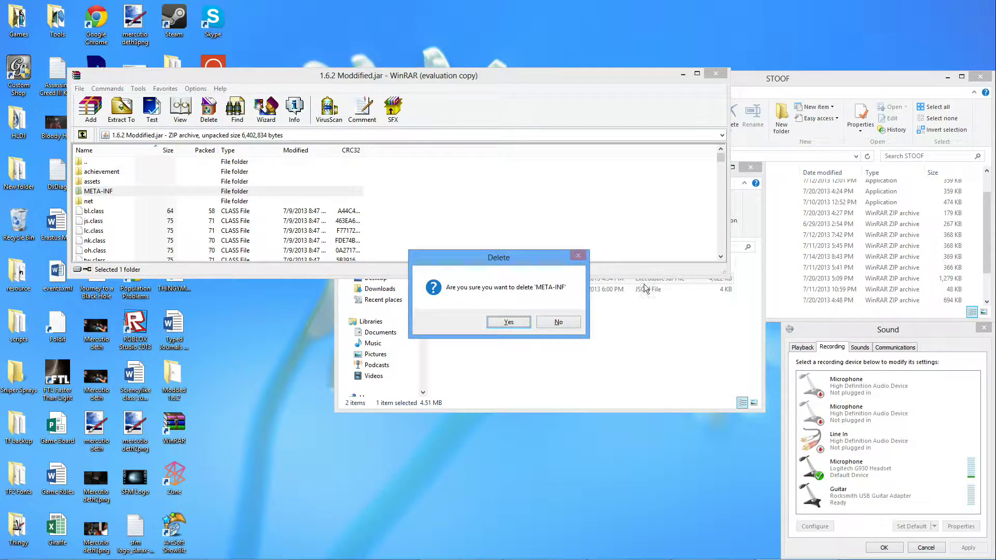
click(509, 322)
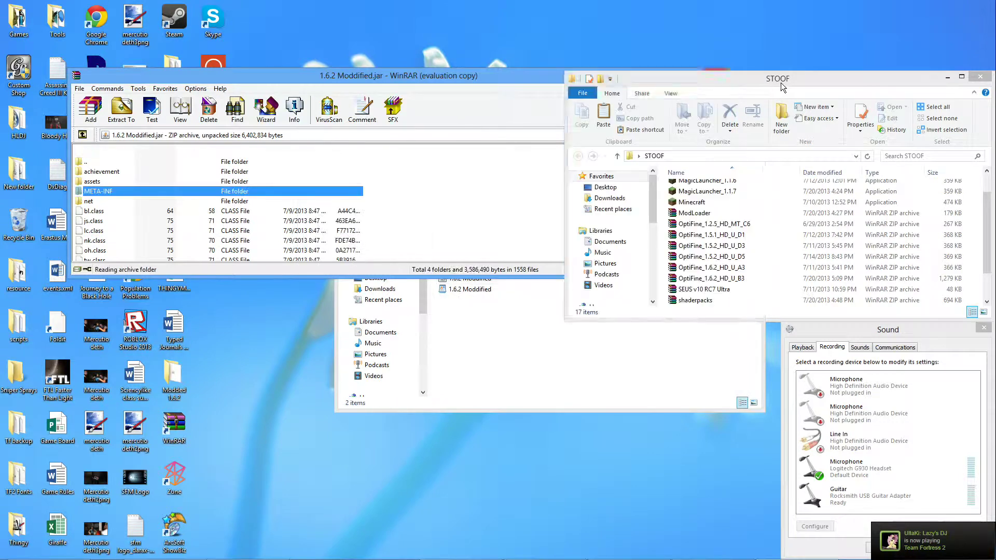
- Open the ModLoader archive from the STOOF folder, select all its files and dismiss the licence purchase reminder
click(781, 82)
click(711, 213)
double_click(711, 213)
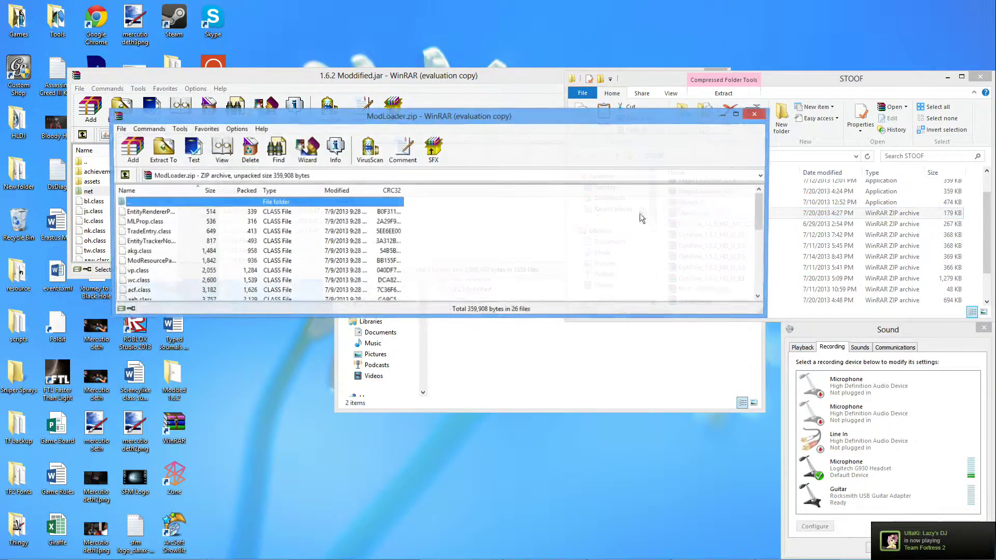
drag(423, 195, 2, 500)
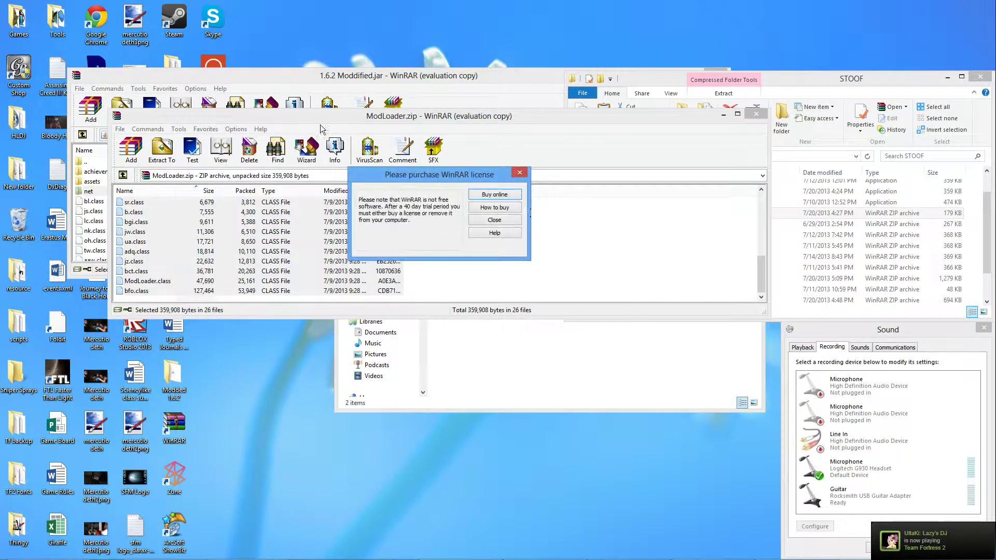
click(495, 220)
- Add the selected ModLoader files to the 1.6.2 Moddified JAR with the default archive parameters and close the ModLoader archive
drag(361, 111, 695, 188)
drag(551, 318, 403, 202)
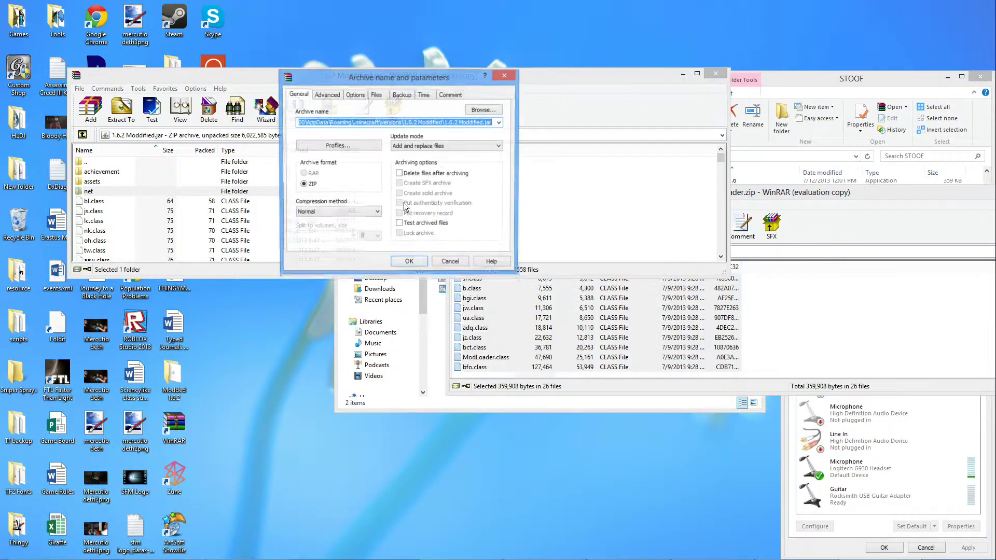
click(409, 264)
drag(794, 192, 384, 279)
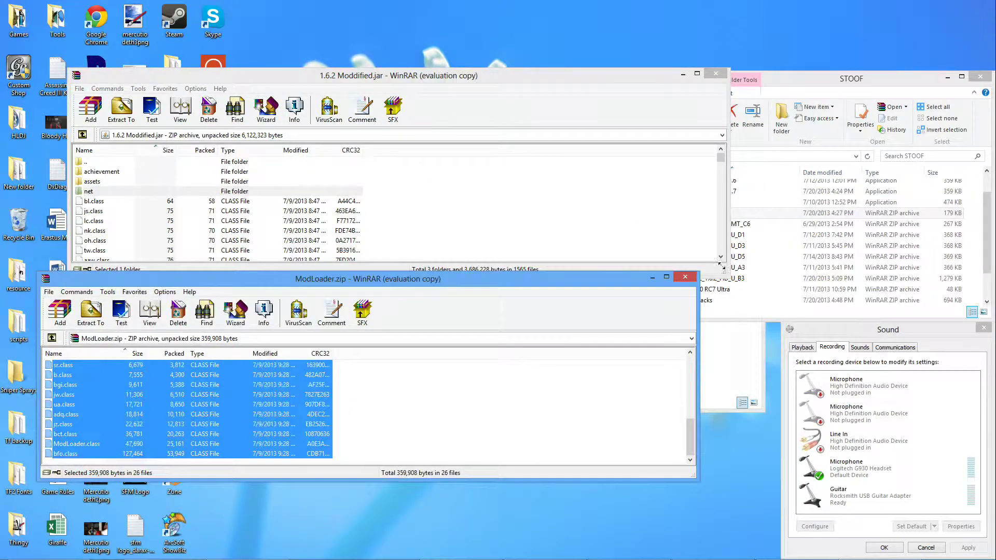
click(685, 277)
- Add all contents of the OptiFine_1.6.2_HD_U_A3 archive to the 1.6.2 Moddified JAR and close both archives
click(851, 235)
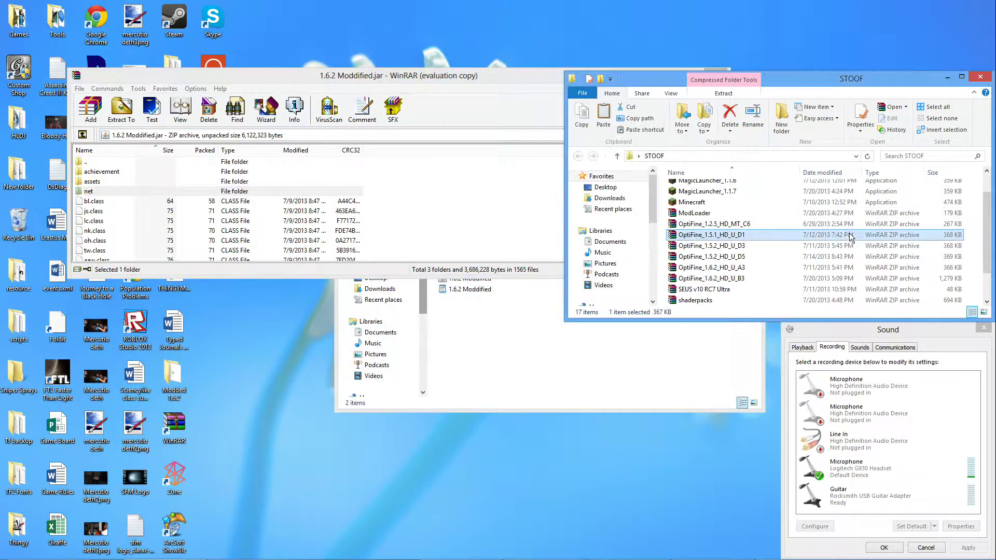
scroll(809, 257, up, 1)
scroll(770, 276, down, 1)
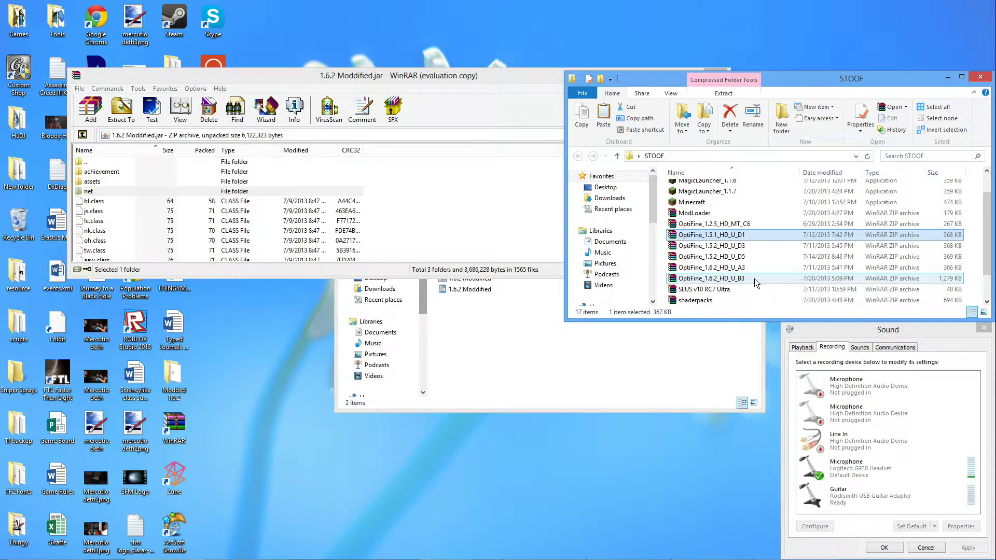
double_click(753, 267)
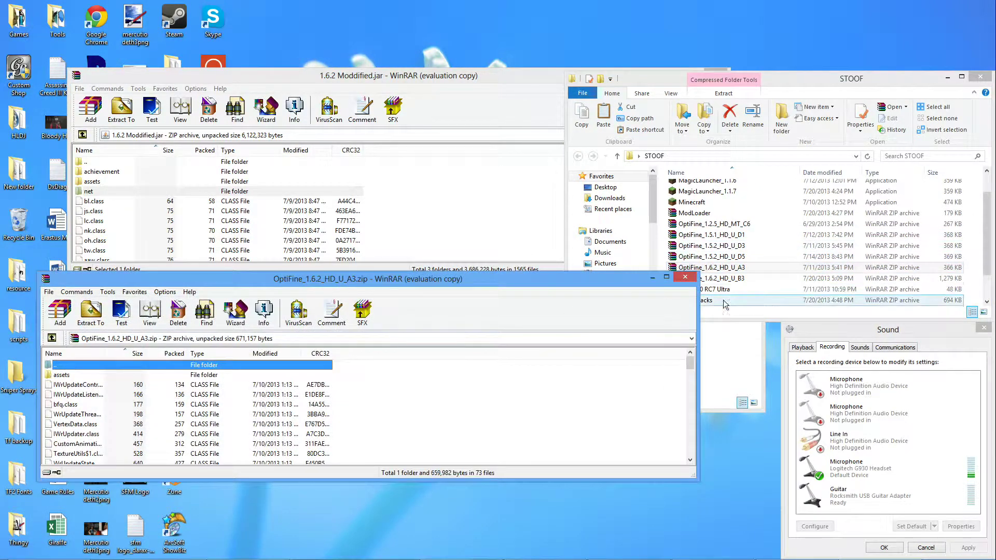
click(431, 384)
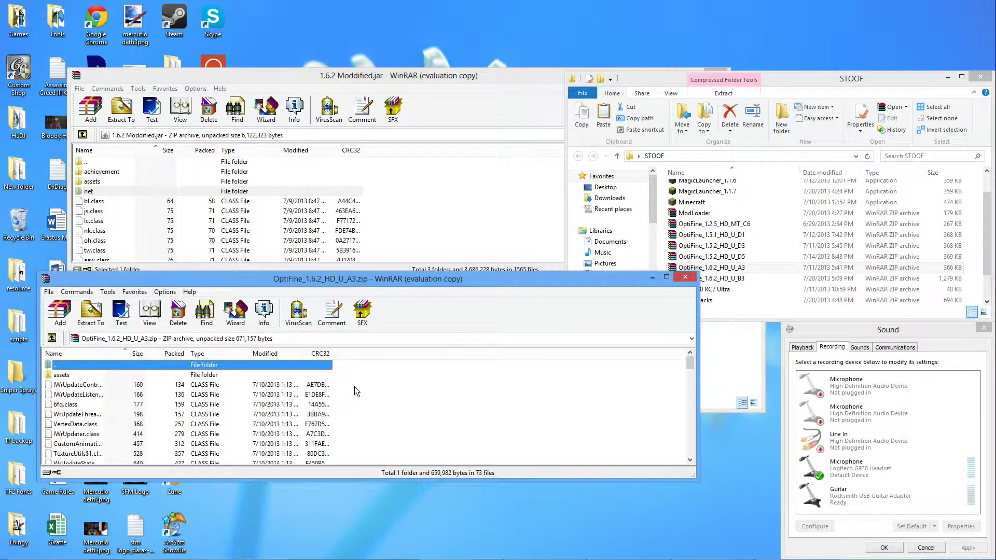
key(shift+End)
drag(193, 386, 521, 187)
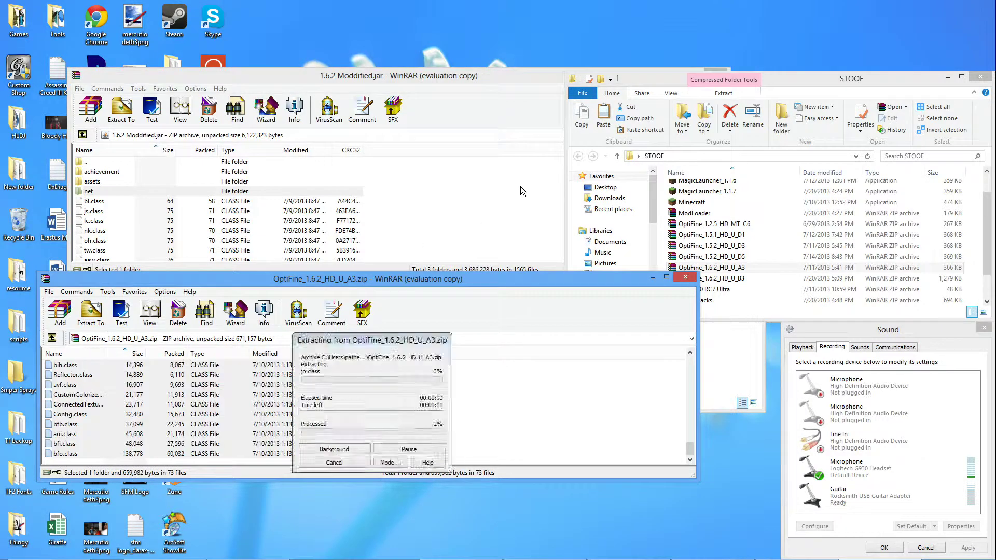
key(Return)
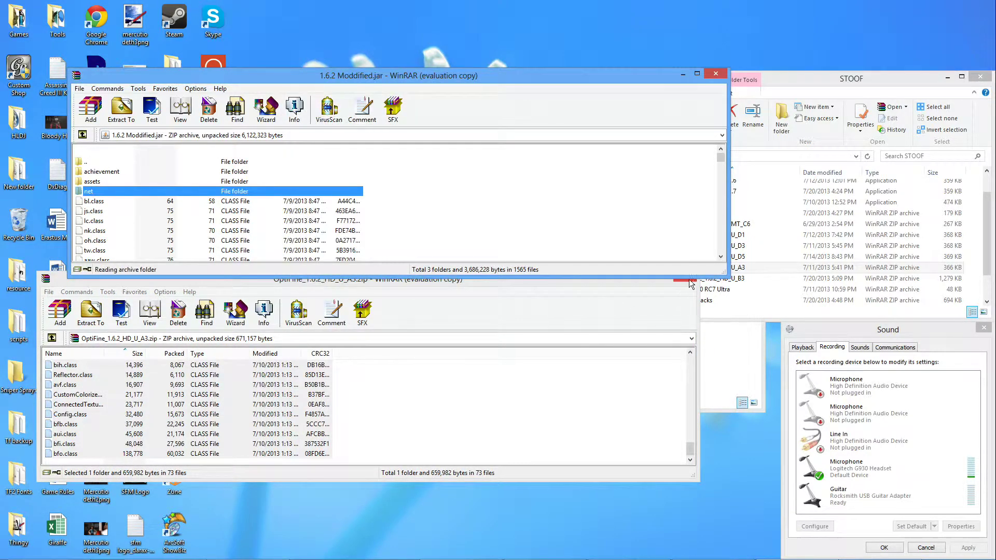
click(689, 279)
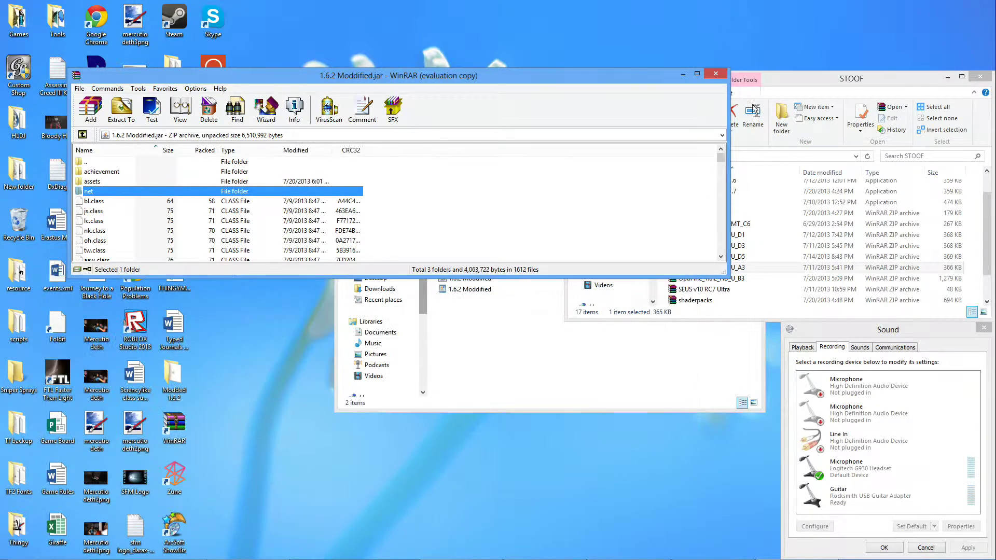
click(716, 76)
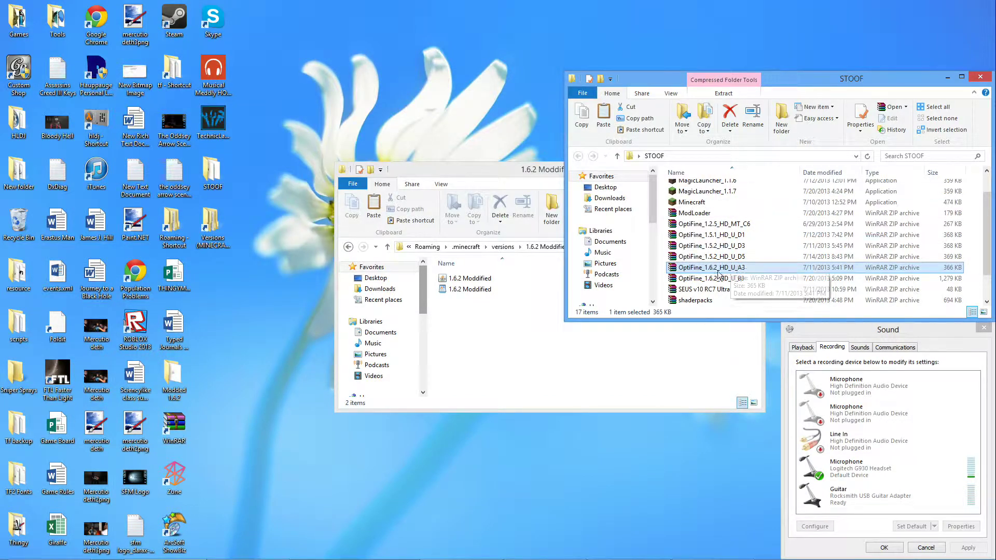
- Close the STOOF and 1.6.2 Moddified folder windows
scroll(783, 258, down, 2)
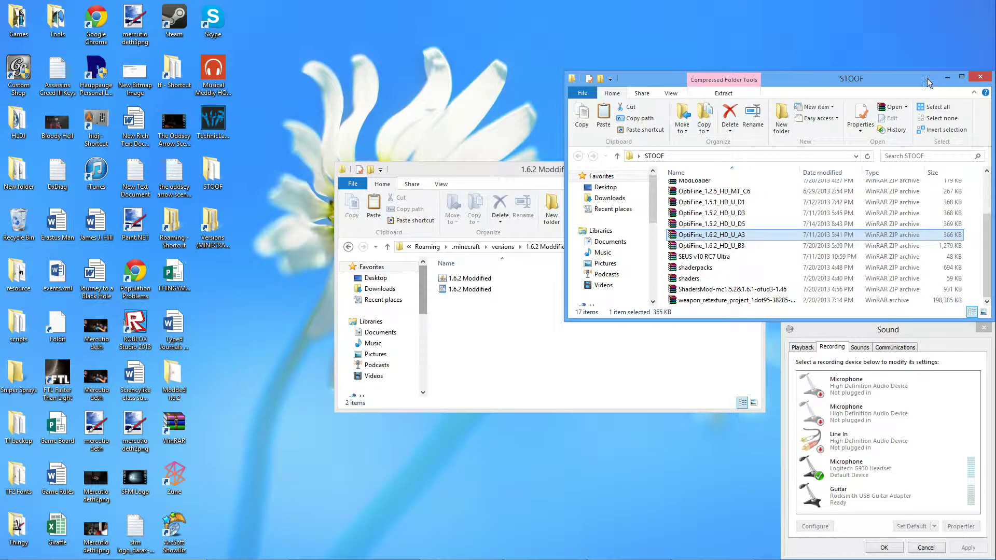
click(980, 78)
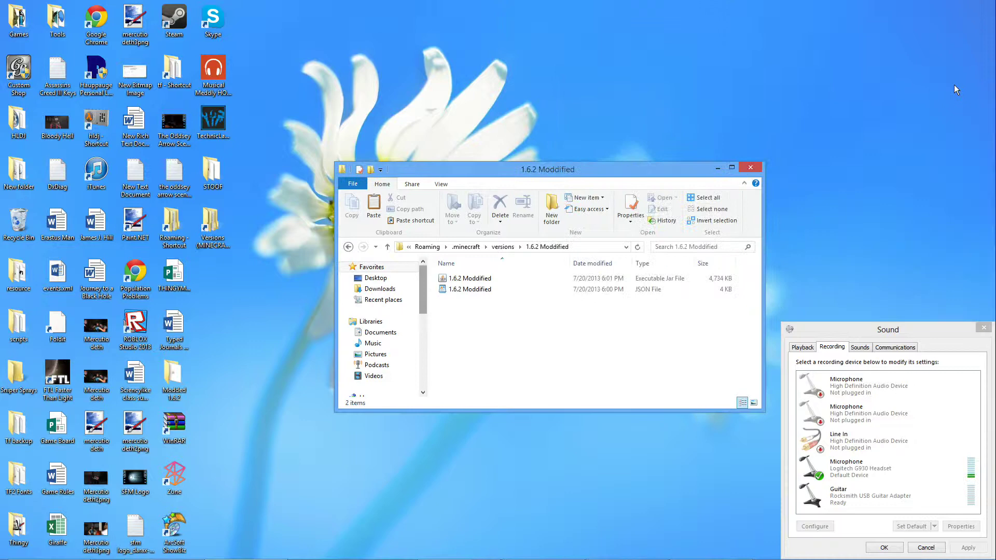
click(751, 169)
- Start the Minecraft launcher from the desktop's STOOF folder and begin a new profile
double_click(204, 175)
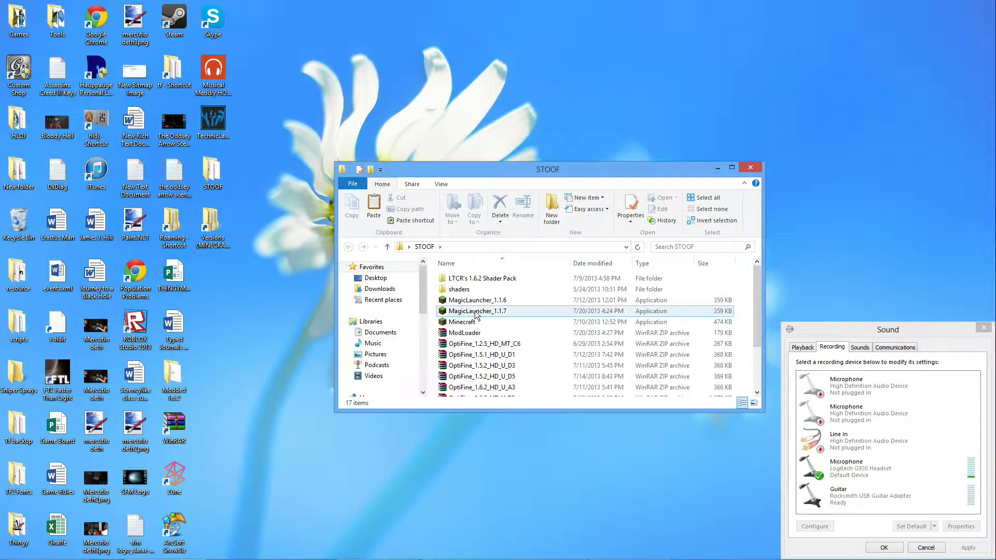
click(472, 323)
double_click(472, 322)
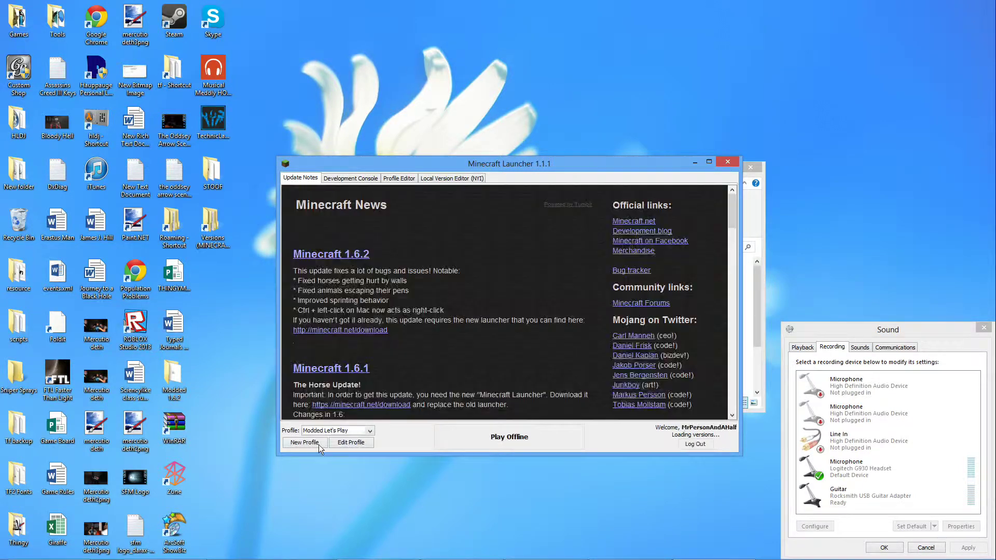
click(313, 444)
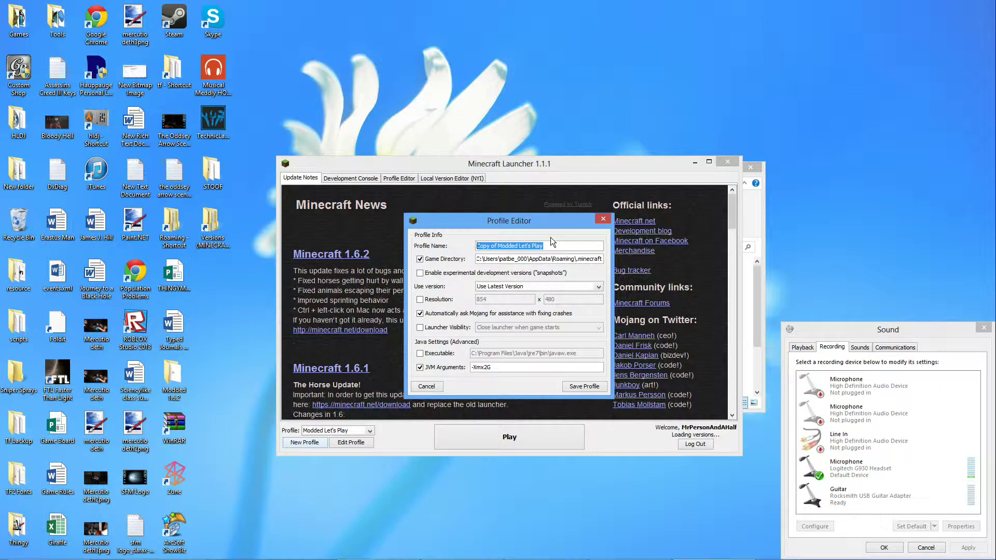
text(1.6.2 Moddified)
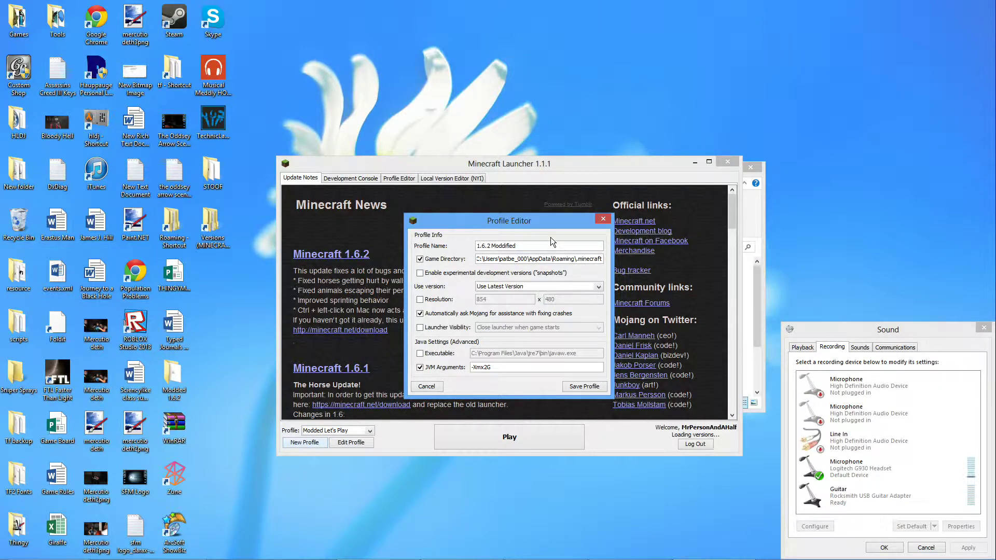
key(BackSpace)
key(BackSpace)
key(BackSpace)
key(BackSpace)
key(BackSpace)
key(BackSpace)
key(BackSpace)
key(BackSpace)
key(BackSpace)
key(BackSpace)
key(BackSpace)
key(BackSpace)
key(BackSpace)
key(BackSpace)
key(BackSpace)
- Name the profile Froggy Land :D, make it use release 1.6.2 Moddified and save it
text(Froggy Land :D)
click(521, 287)
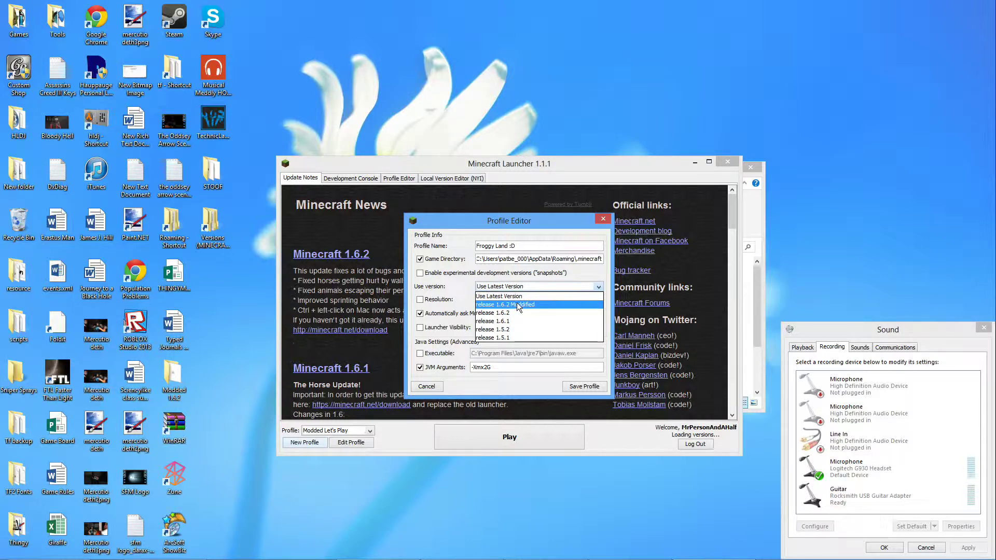
click(516, 304)
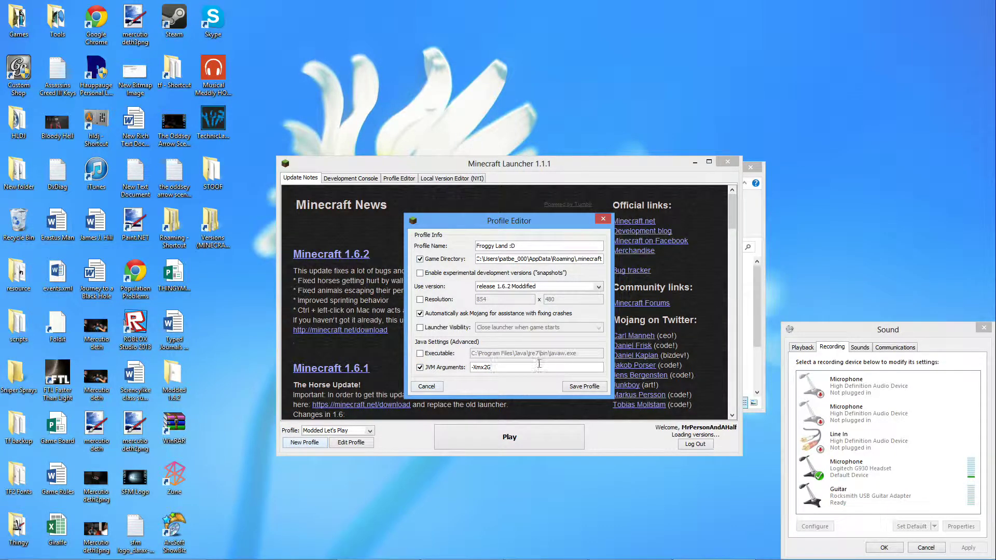
click(583, 387)
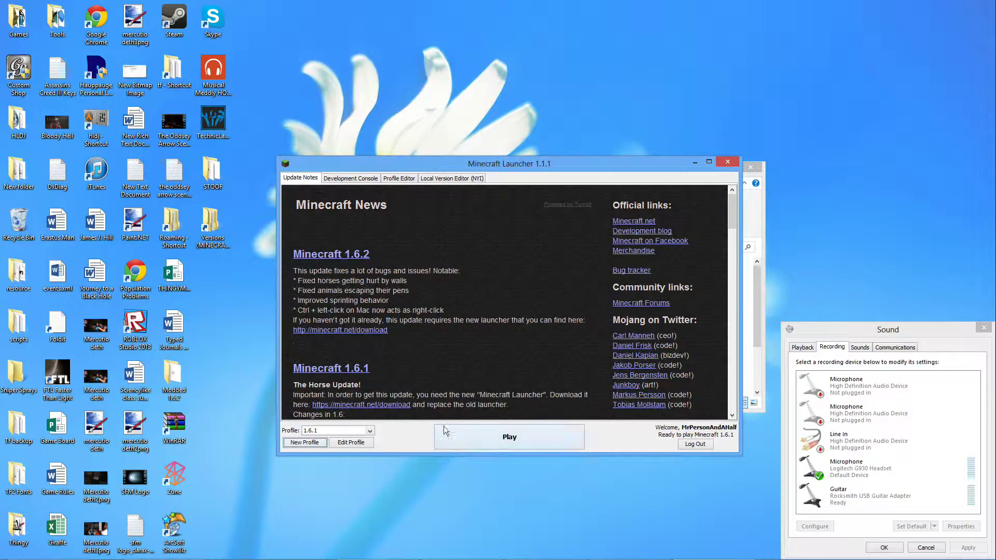
- Select the Modded 1.6.2 profile in the launcher and start the game
click(355, 432)
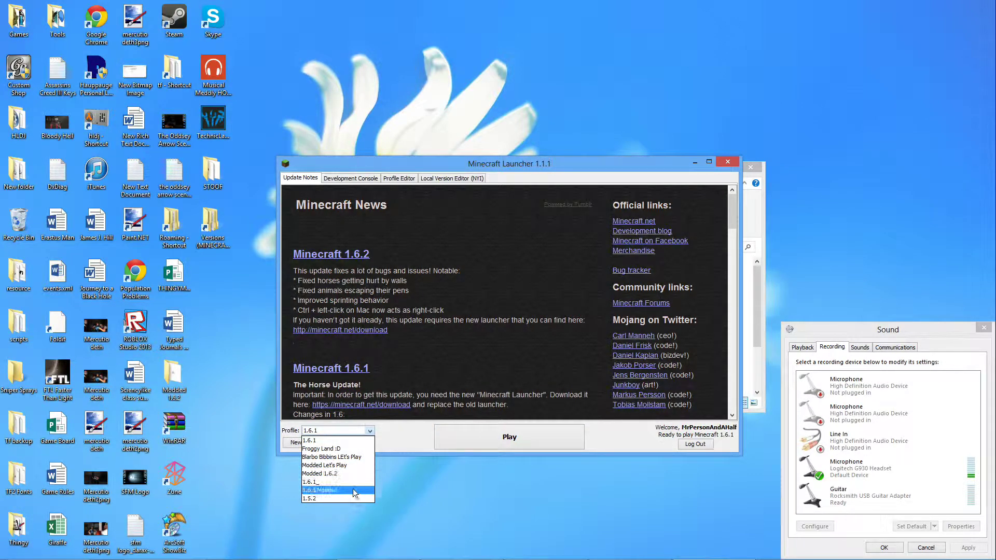
click(366, 474)
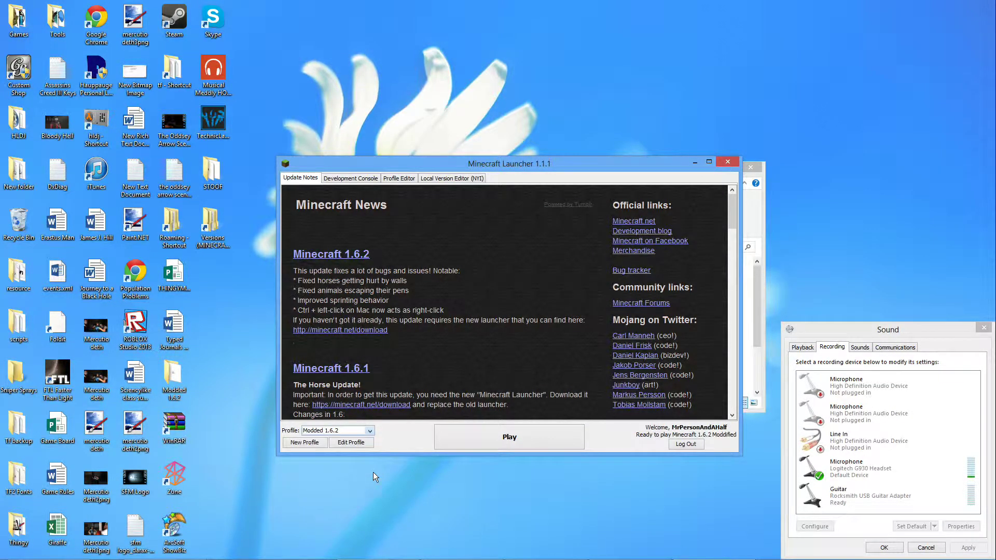
click(559, 435)
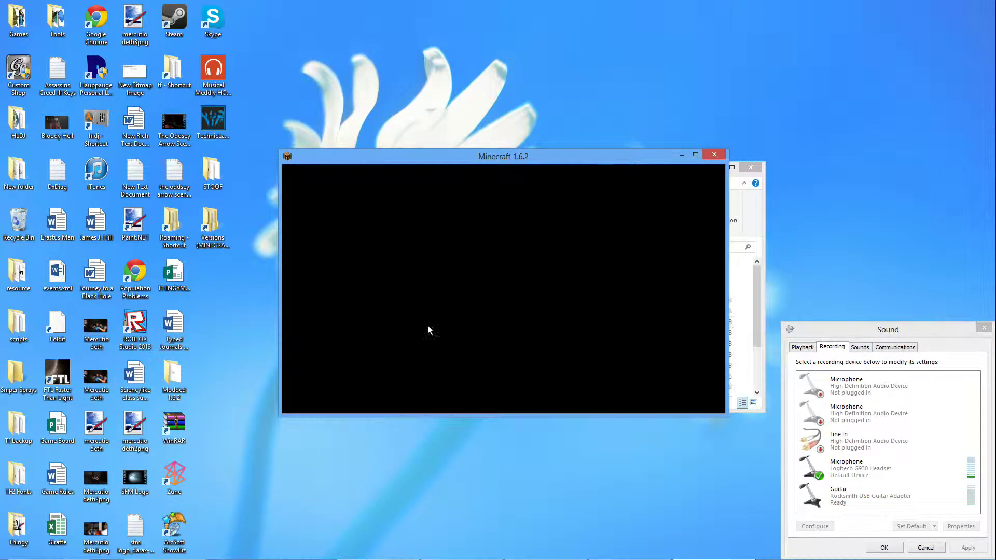
- Open the game's video settings, adjust the render distance and return to the title screen
click(439, 377)
click(460, 316)
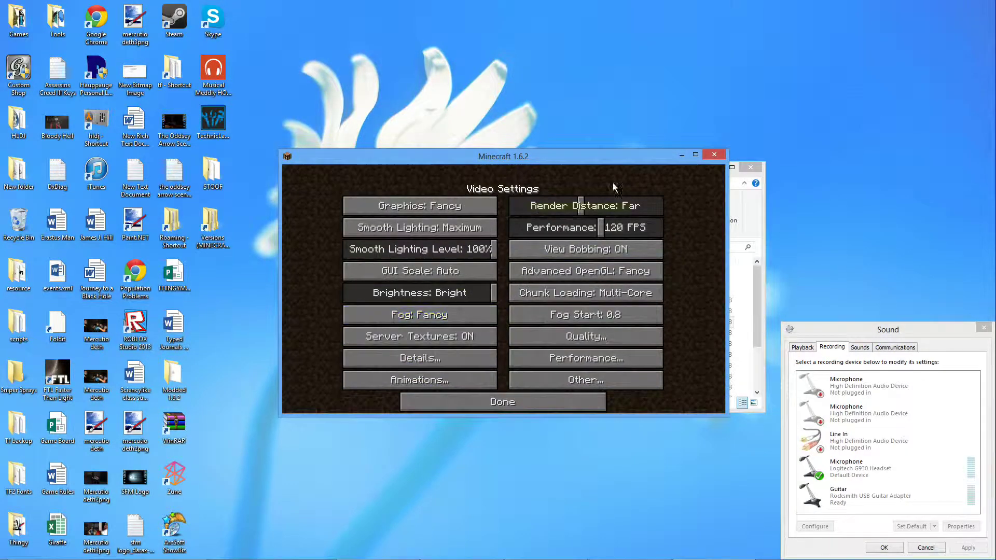
drag(621, 207, 583, 208)
click(478, 408)
click(464, 397)
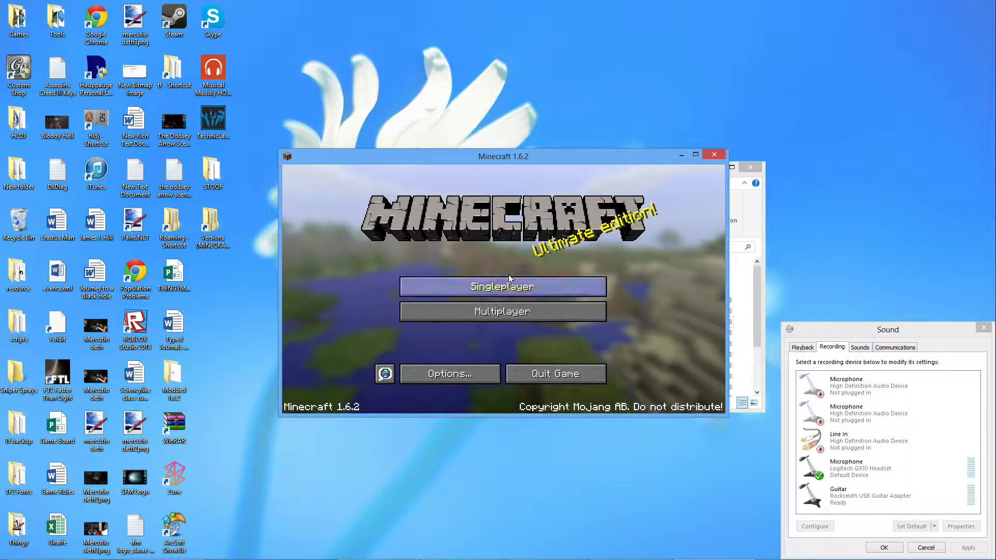
- Create a new singleplayer Survival world named "Yep, This is how you mod Minecra"
click(509, 283)
click(574, 371)
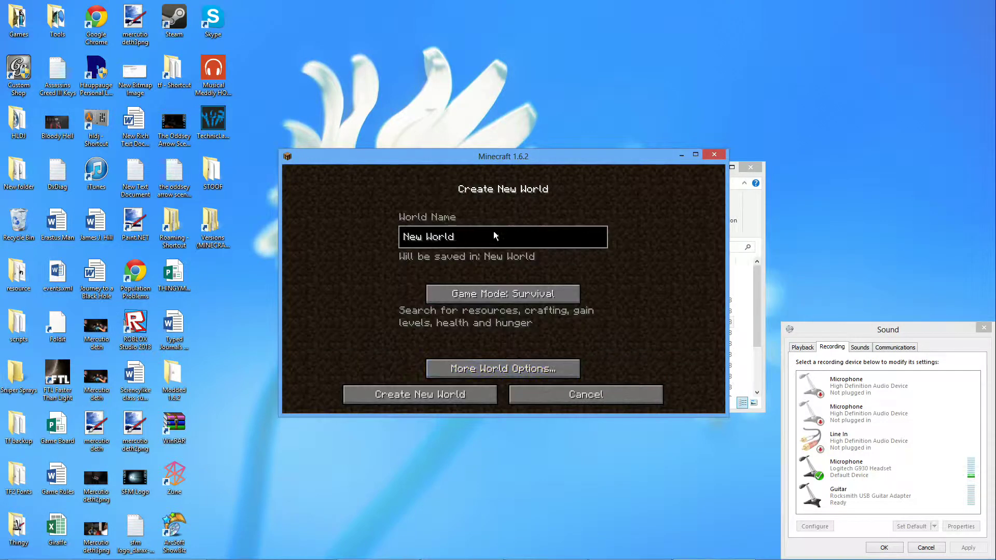
key(BackSpace)
key(BackSpace)
key(BackSpace)
key(BackSpace)
key(BackSpace)
key(BackSpace)
key(BackSpace)
key(BackSpace)
key(BackSpace)
text(Y)
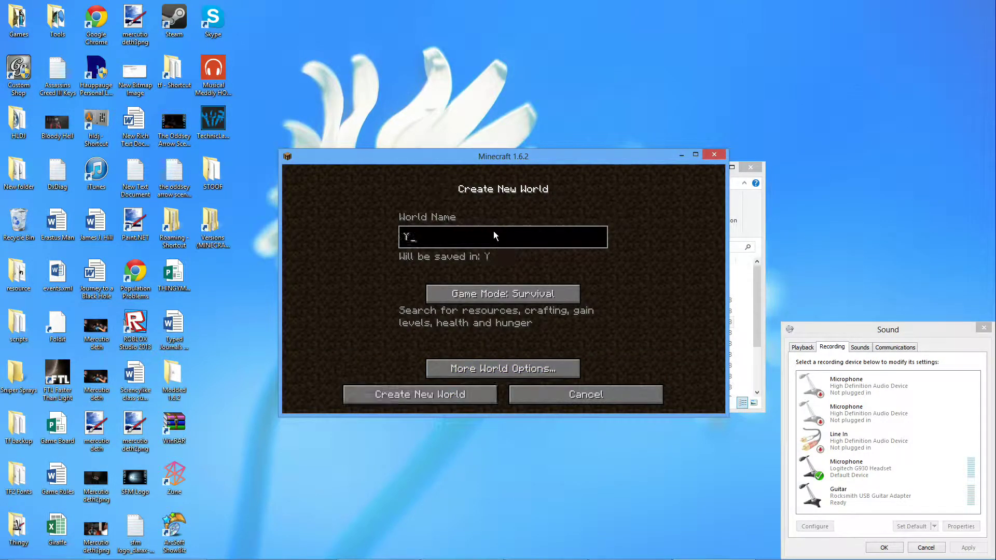
text(ep, This is how you mod Minecra)
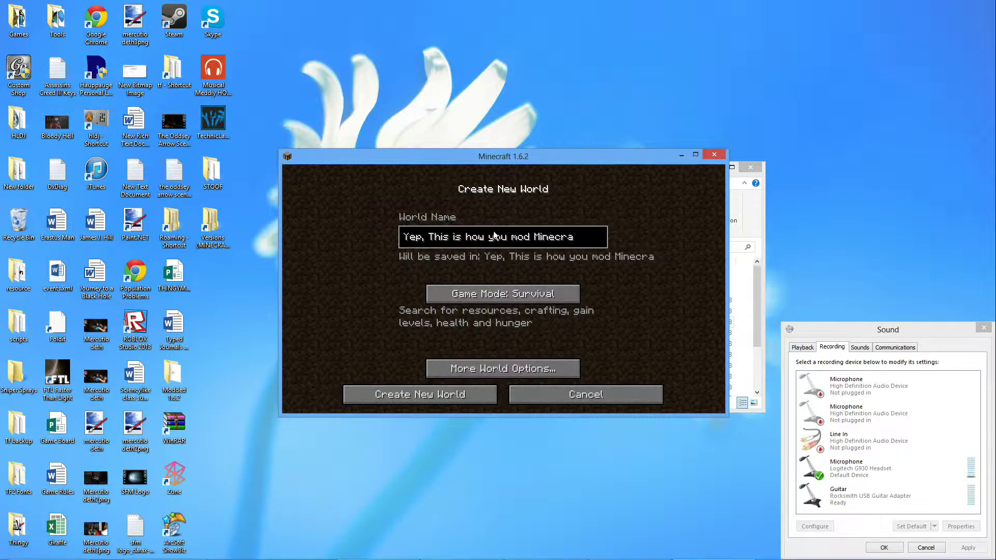
click(421, 394)
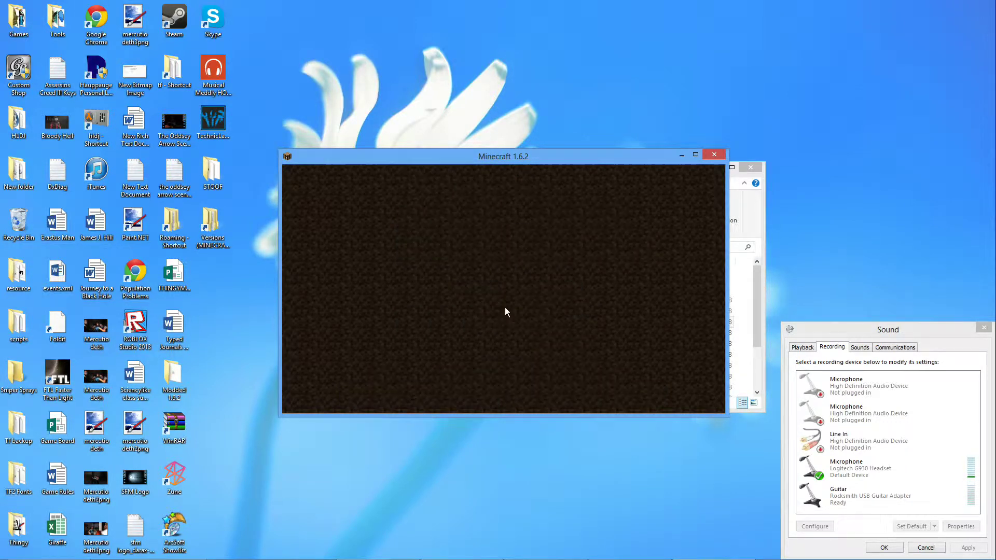
click(696, 154)
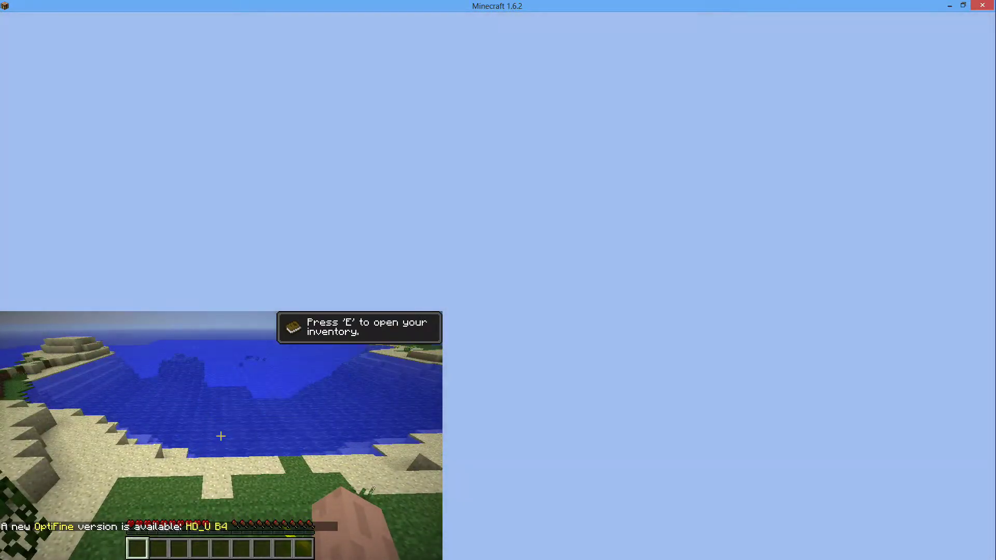
key(alt+Tab)
click(963, 6)
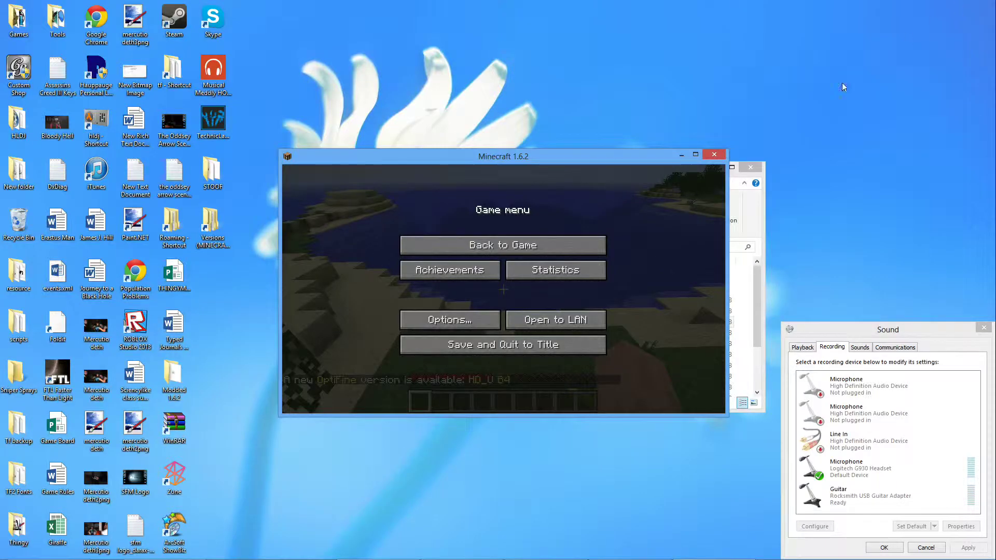
- Maximize the Minecraft window and resume playing the new world
click(695, 155)
click(696, 172)
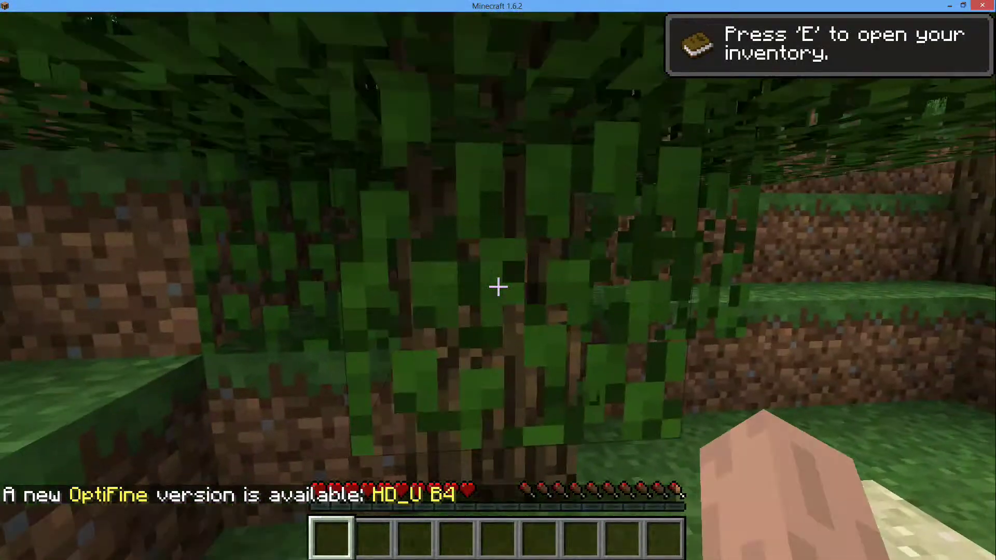
- Break the leaves in front of the oak tree and chop its trunk to collect an Oak Wood block
click(498, 286)
key(w)
click(498, 286)
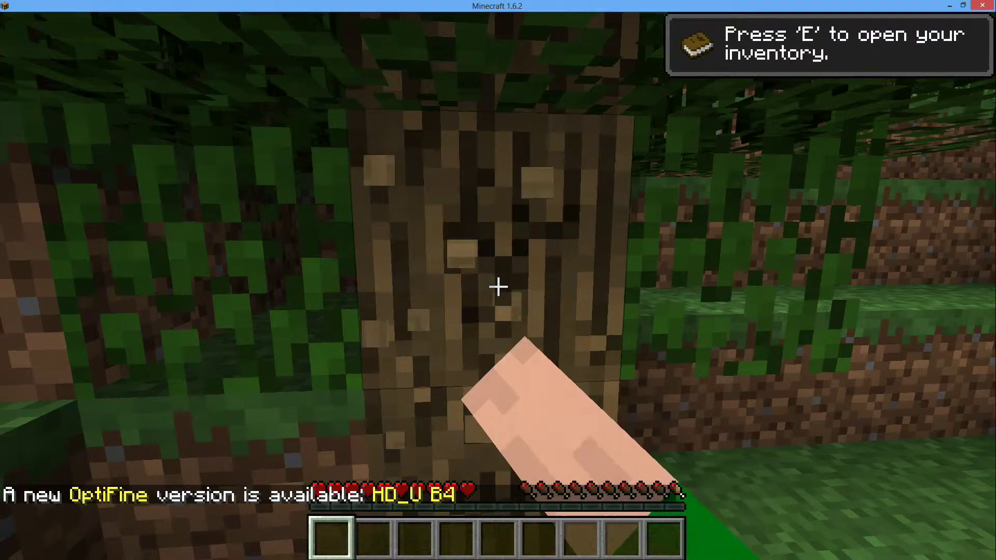
click(498, 286)
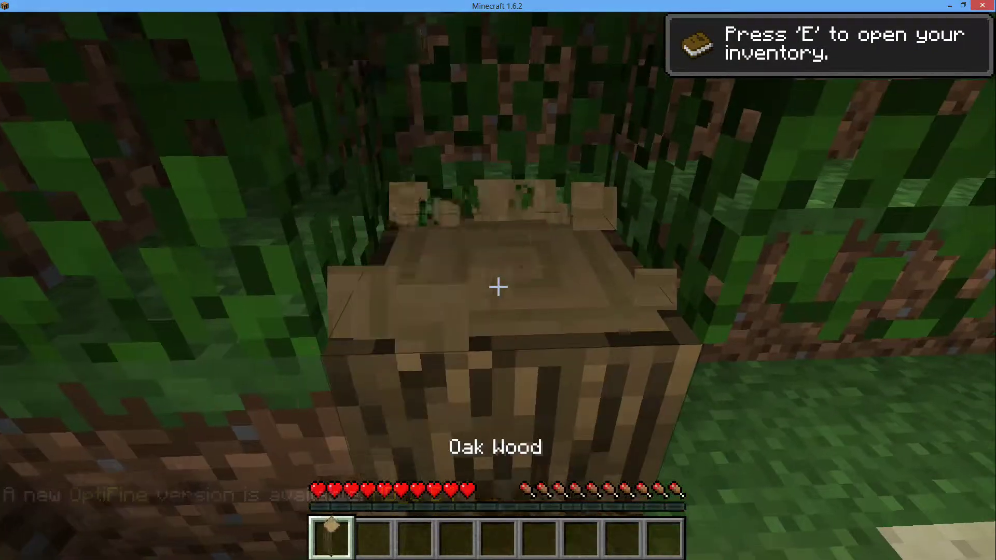
key(F3)
click(498, 286)
key(F3)
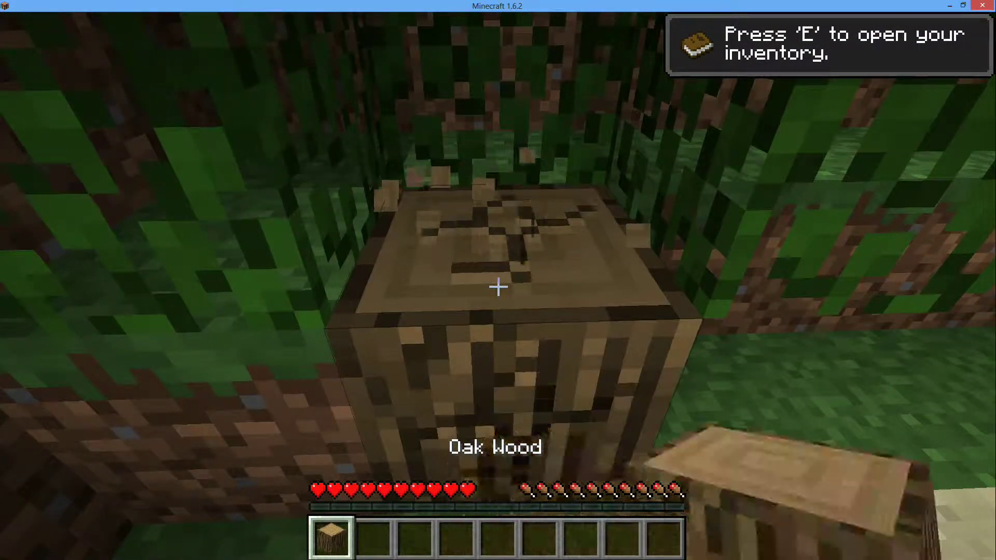
- Check the inventory briefly and chop more of the tree trunk until three Oak Wood blocks are collected
key(e)
key(e)
click(498, 286)
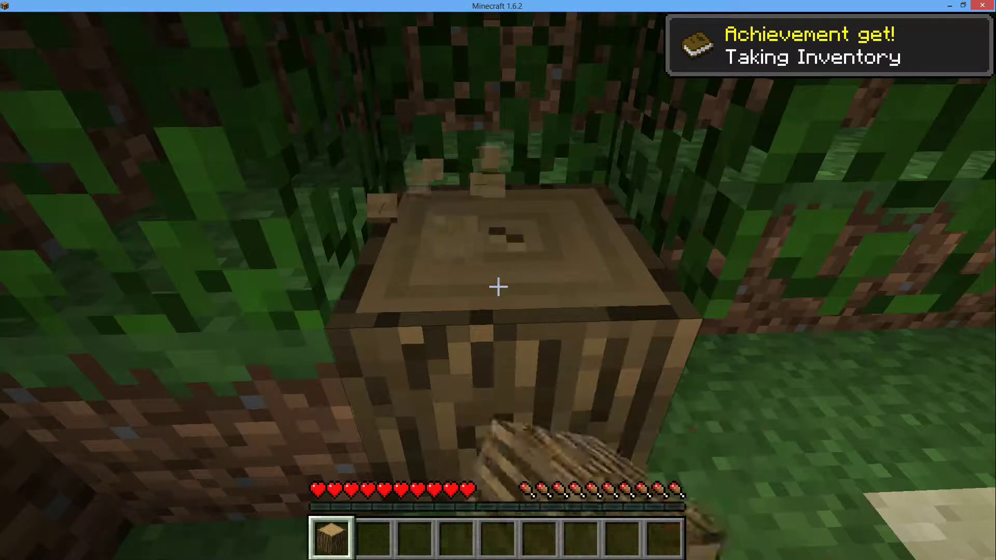
click(498, 287)
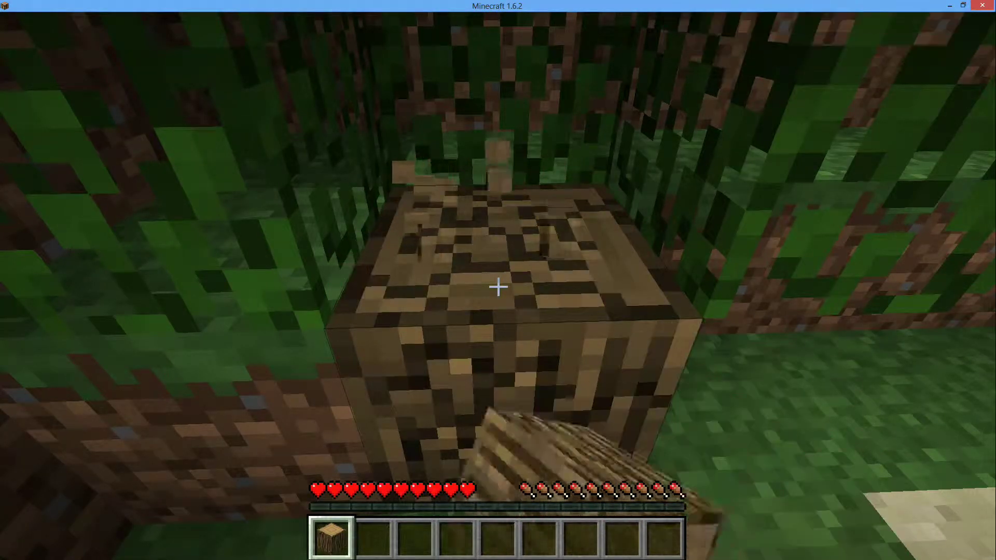
key(w)
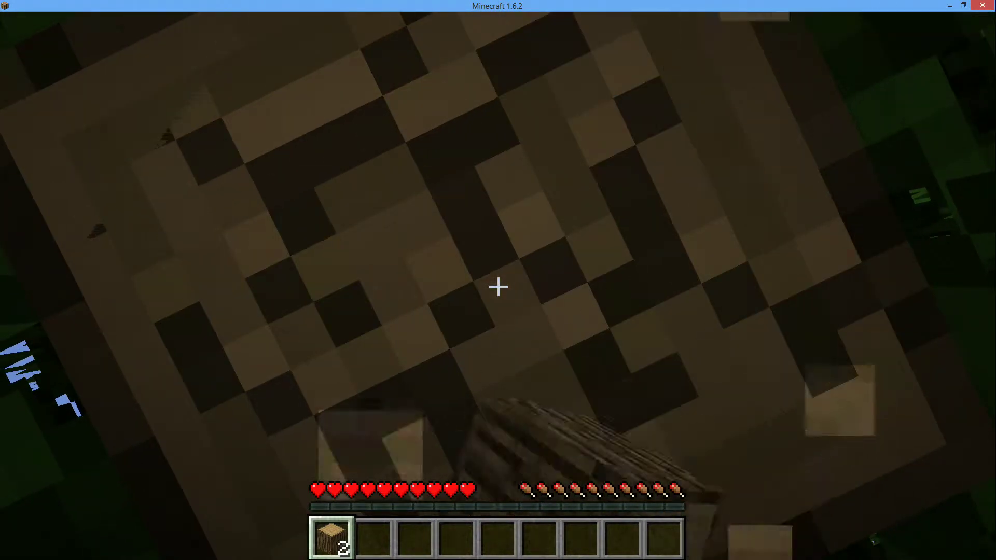
key(w)
- Pause the game, review the OptiFine options in the video settings and return to the world
key(Escape)
click(324, 327)
click(323, 309)
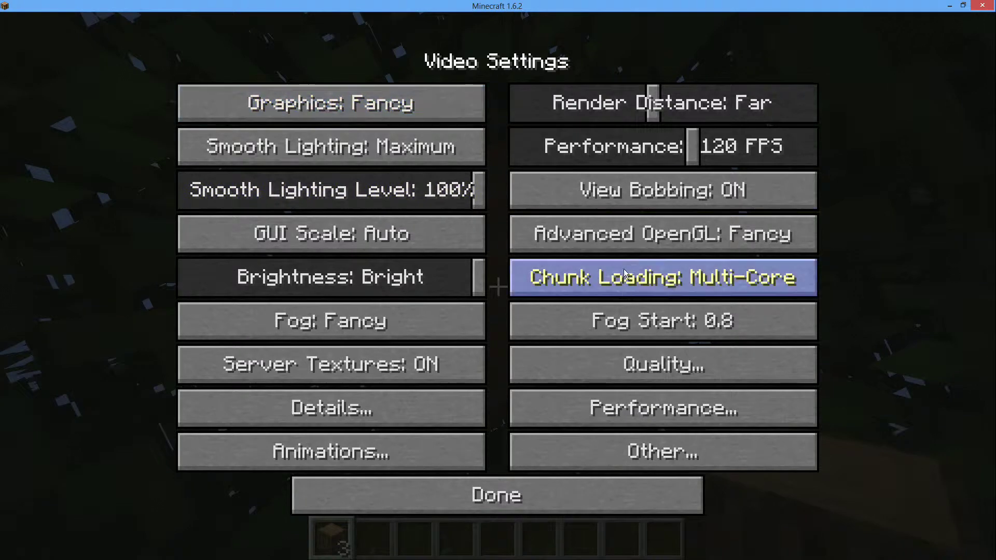
key(Escape)
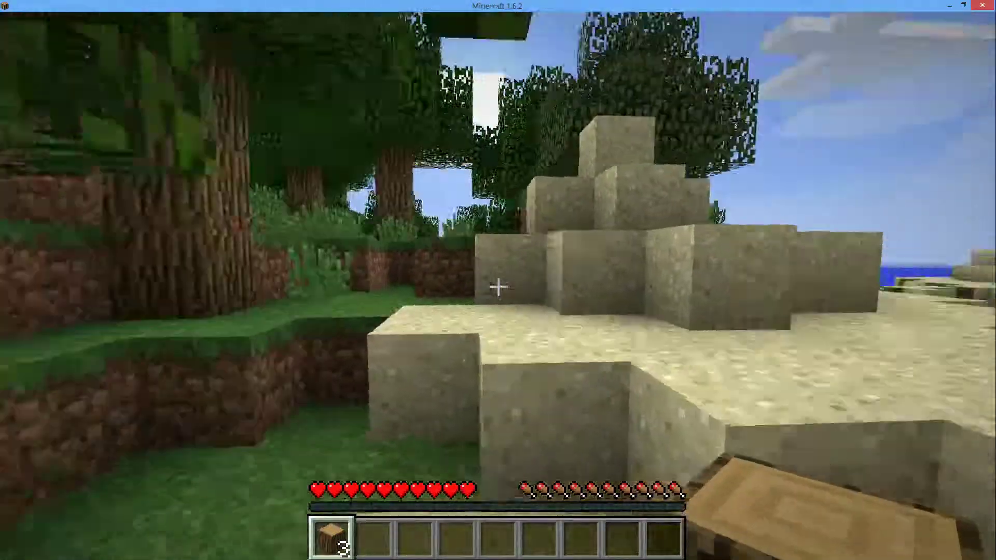
- Switch to the empty third hotbar slot and check the inventory while exploring the shoreline
scroll(498, 280, down, 2)
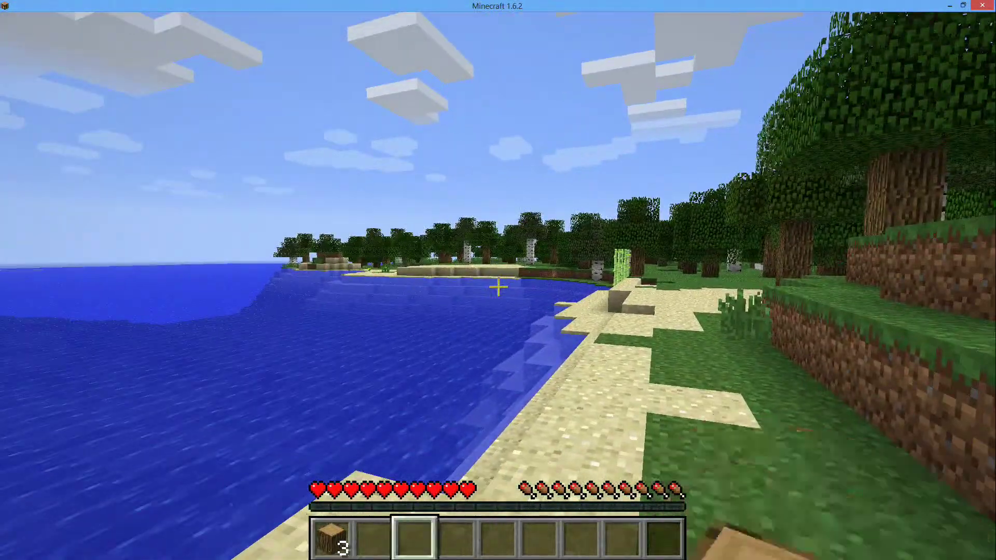
key(e)
key(e)
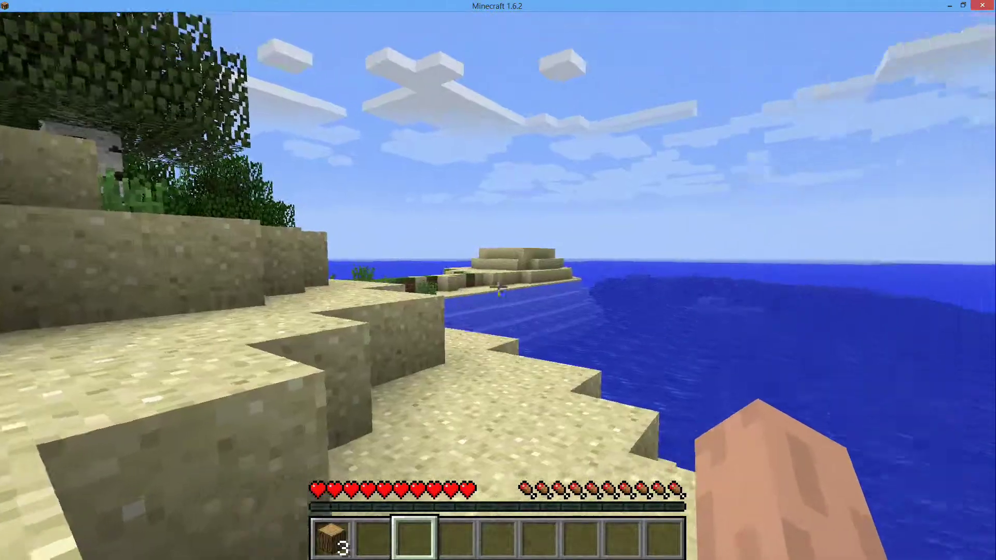